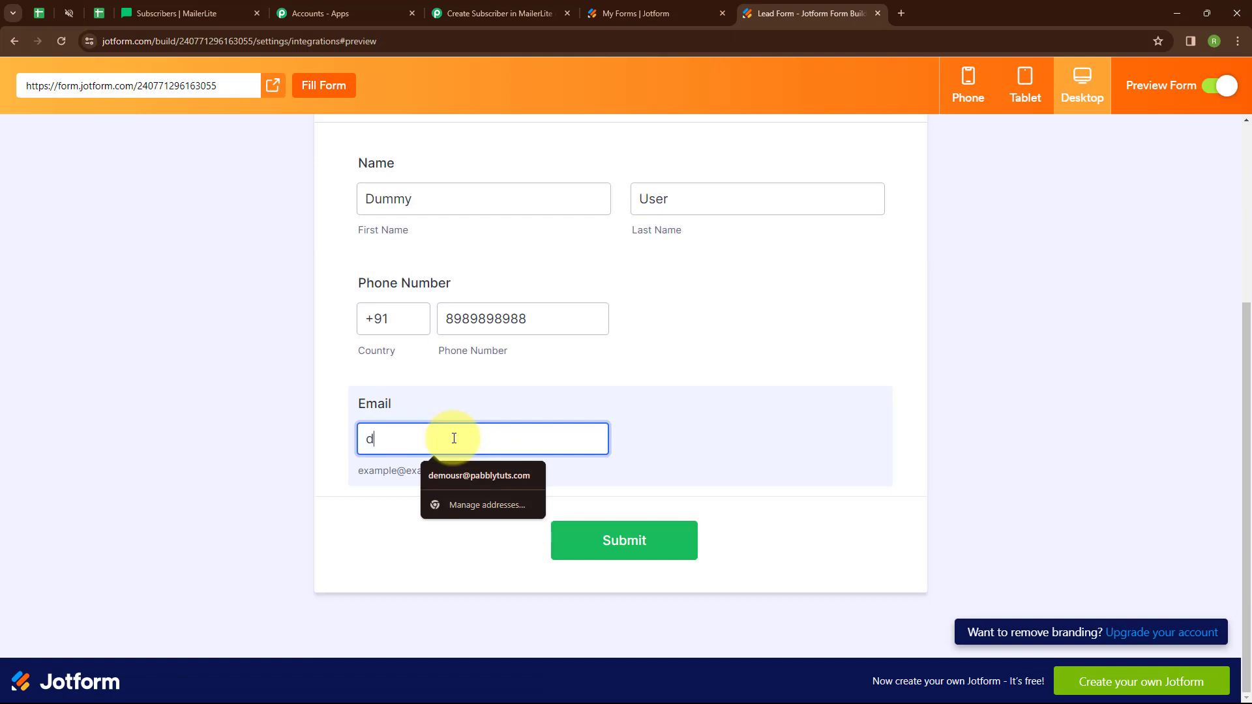
- Fill the email with the suggested dummy address and submit the Jotform test lead form
{"action": "type", "text": "ummy@pa"}
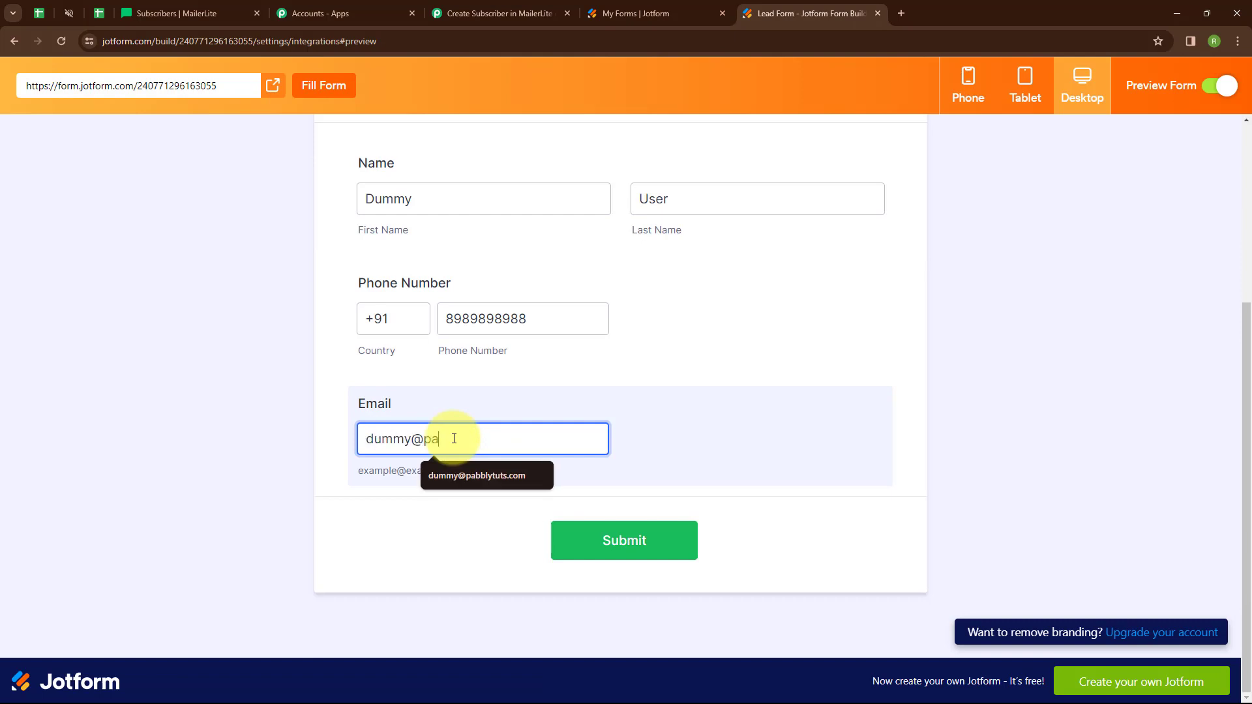
{"action": "left_click", "coordinate": [476, 475]}
{"action": "left_click", "coordinate": [631, 564]}
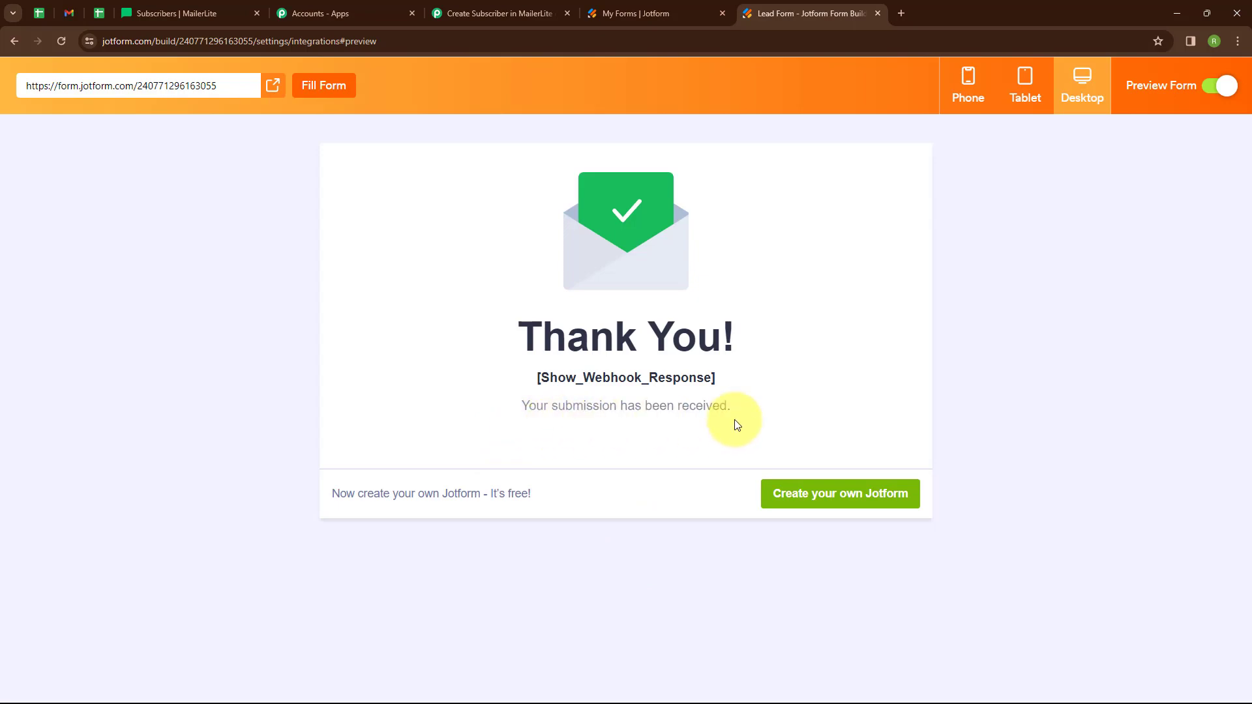
- Back in the Pabbly workflow, collapse the Jotform trigger step
{"action": "left_click", "coordinate": [473, 8]}
{"action": "scroll", "coordinate": [621, 467], "scroll_direction": "down", "scroll_amount": 7}
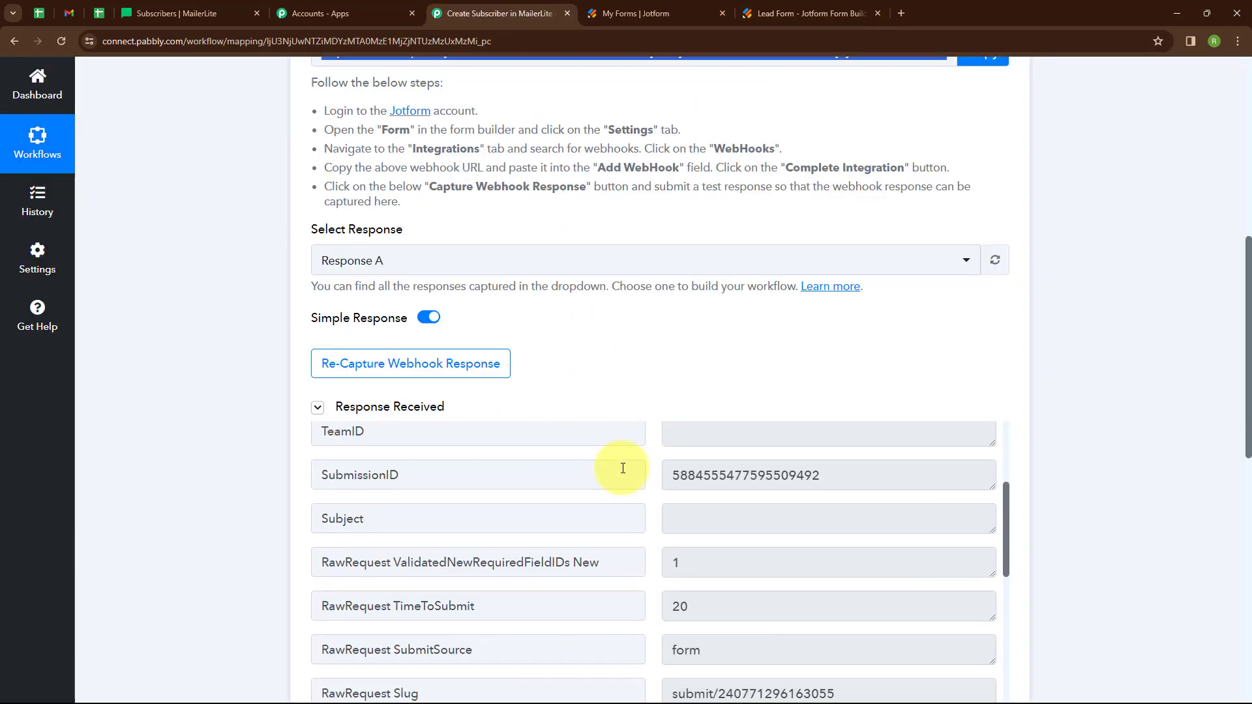
{"action": "scroll", "coordinate": [643, 399], "scroll_direction": "down", "scroll_amount": 6}
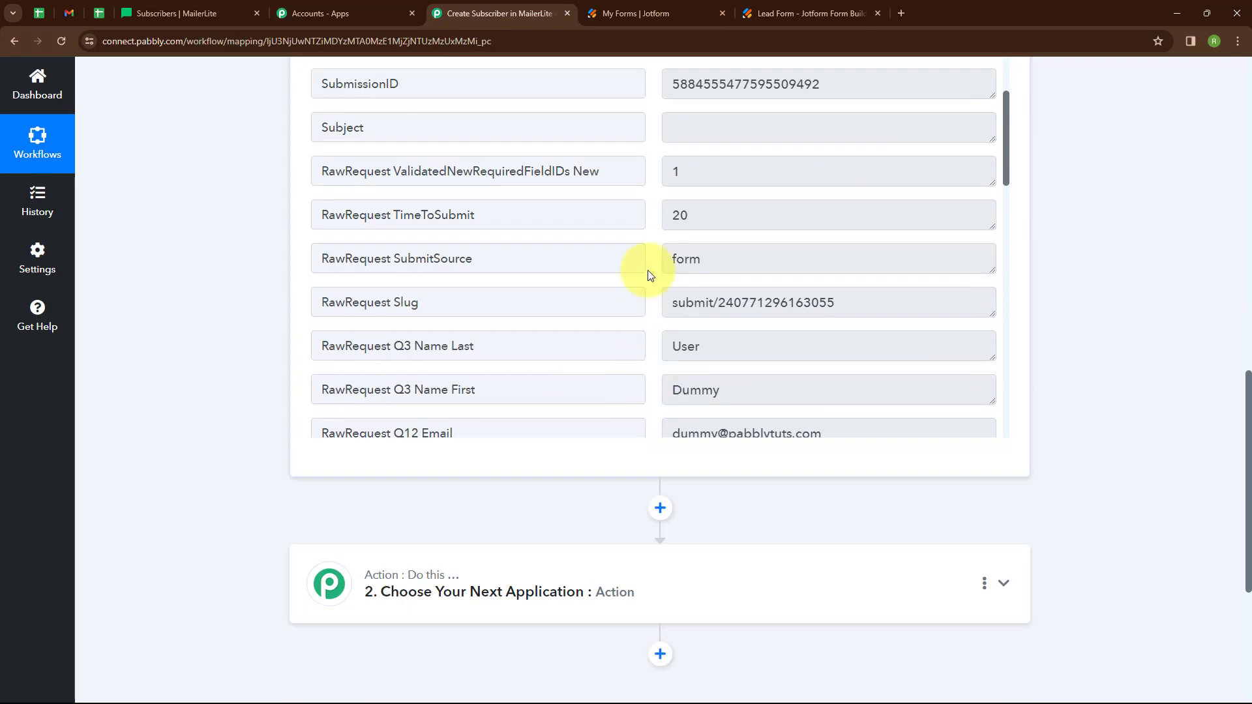
{"action": "scroll", "coordinate": [646, 267], "scroll_direction": "down", "scroll_amount": 2}
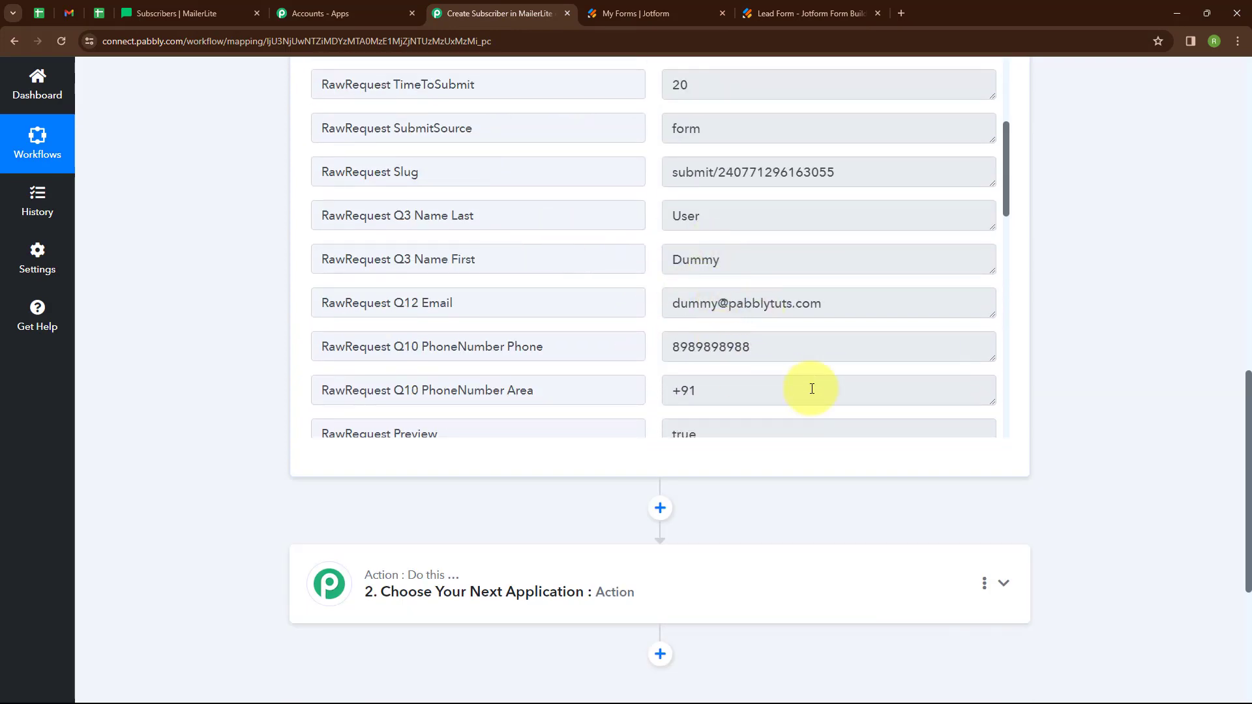
{"action": "scroll", "coordinate": [881, 209], "scroll_direction": "up", "scroll_amount": 5}
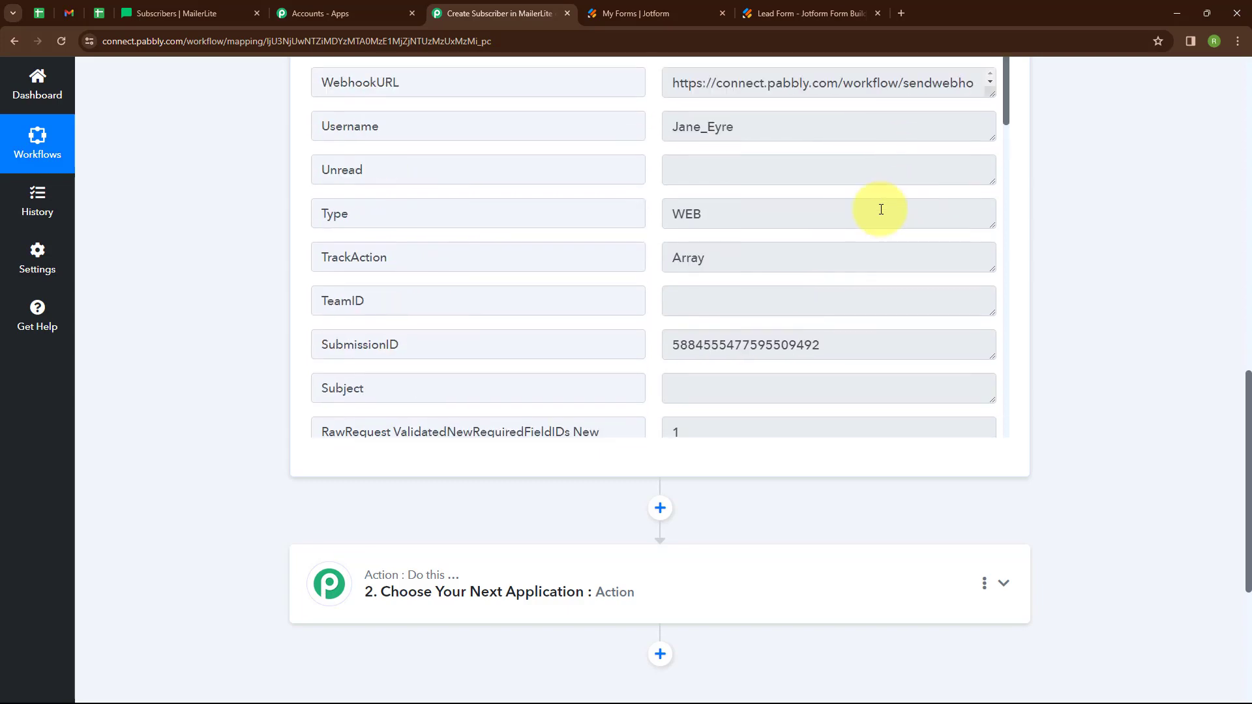
{"action": "scroll", "coordinate": [881, 209], "scroll_direction": "up", "scroll_amount": 15}
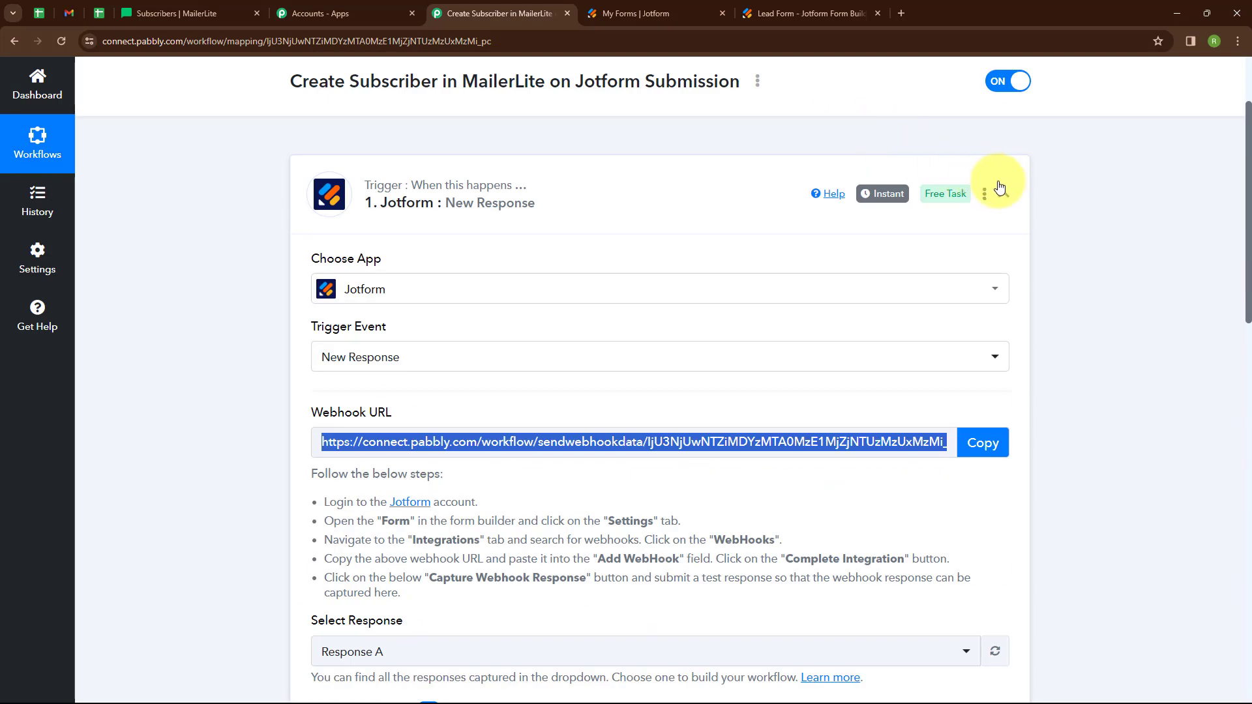
{"action": "left_click", "coordinate": [1004, 194]}
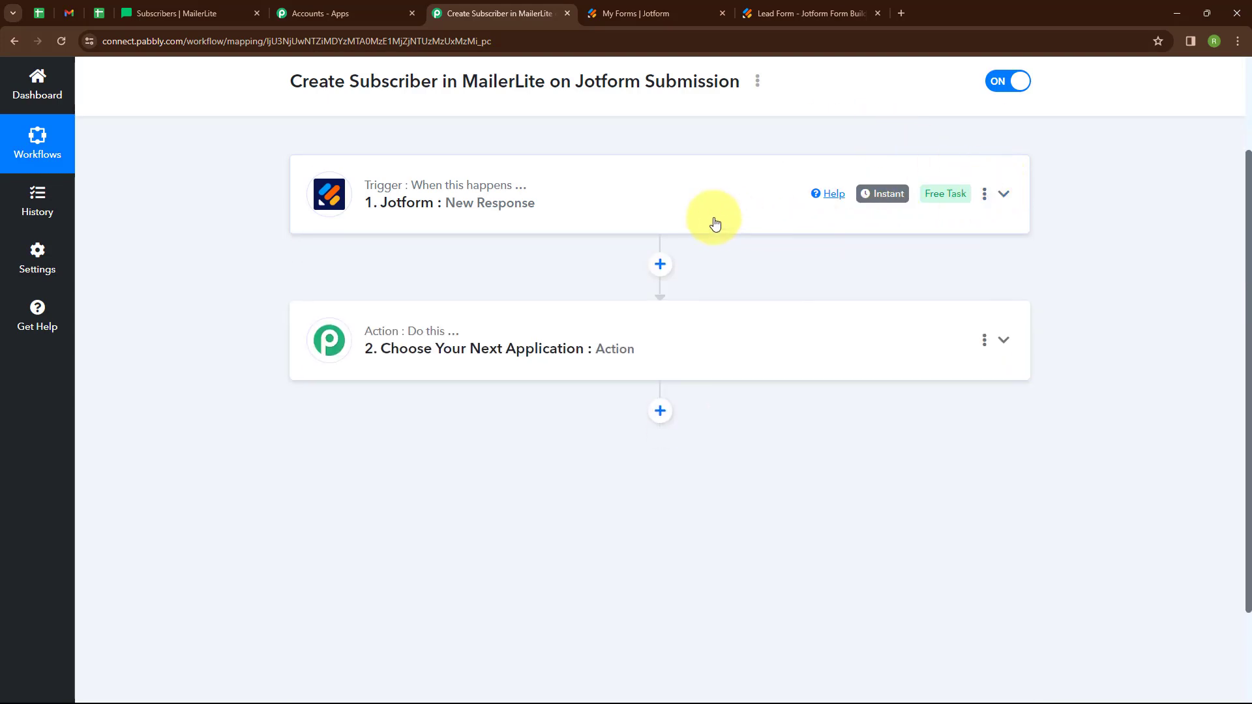
- Set the action to MailerLite's Create Or Update Subscriber and start connecting an account
{"action": "left_click", "coordinate": [409, 356]}
{"action": "left_click", "coordinate": [352, 340]}
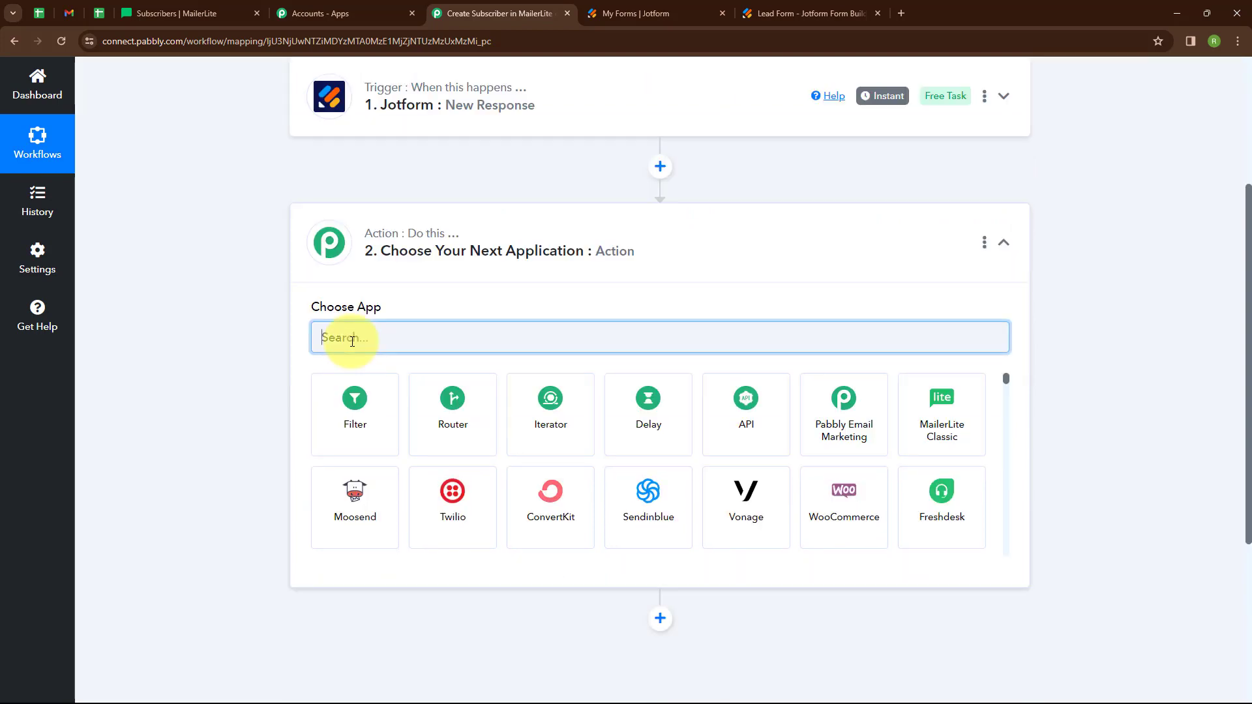
{"action": "type", "text": "Mailer"}
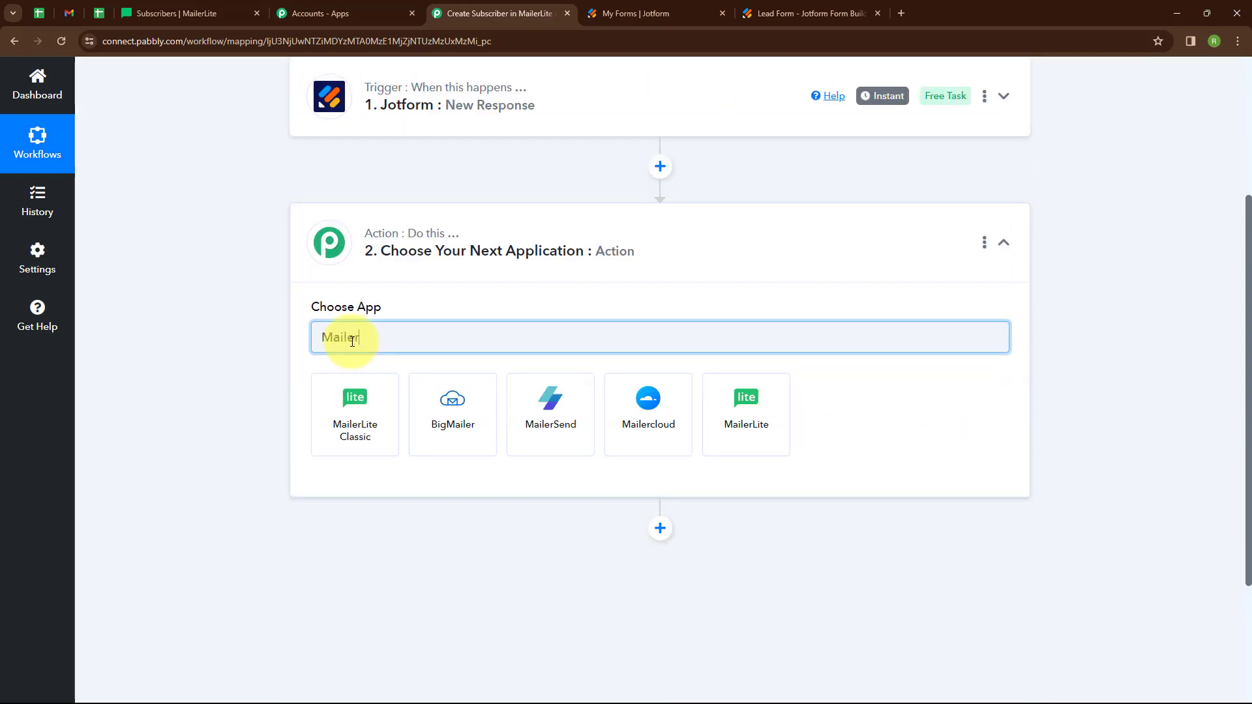
{"action": "left_click", "coordinate": [757, 421]}
{"action": "left_click", "coordinate": [489, 408]}
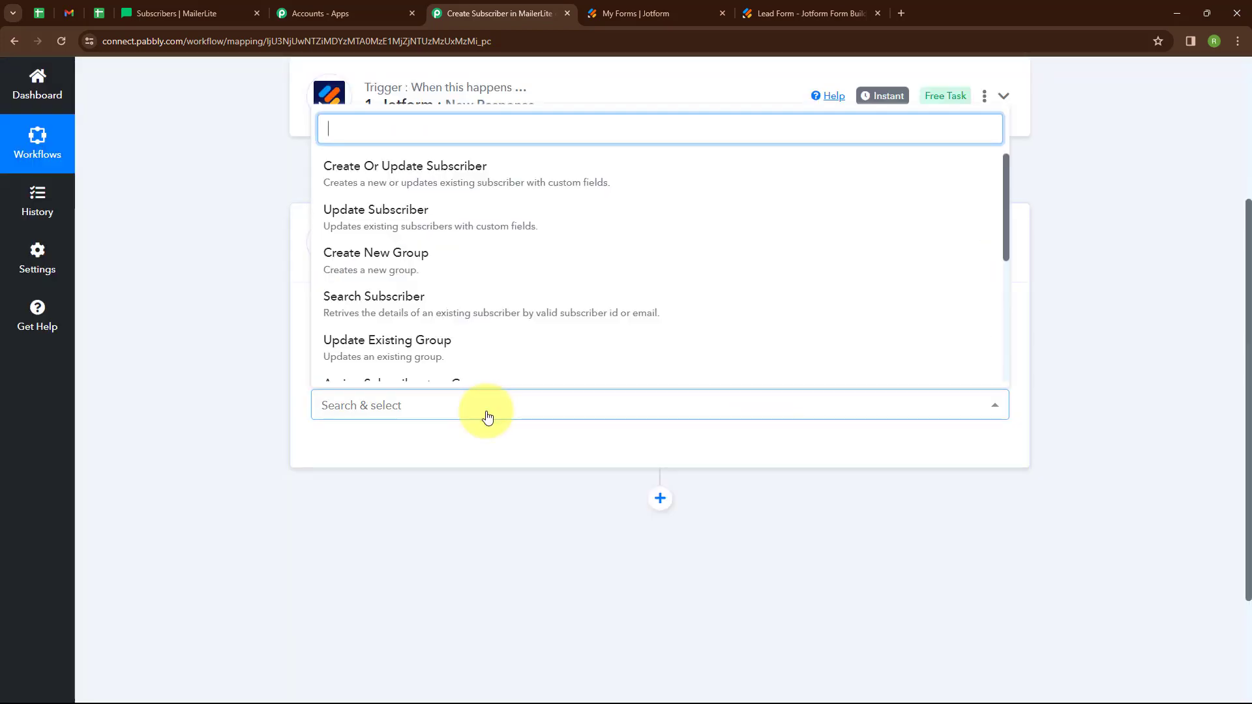
{"action": "left_click", "coordinate": [461, 183]}
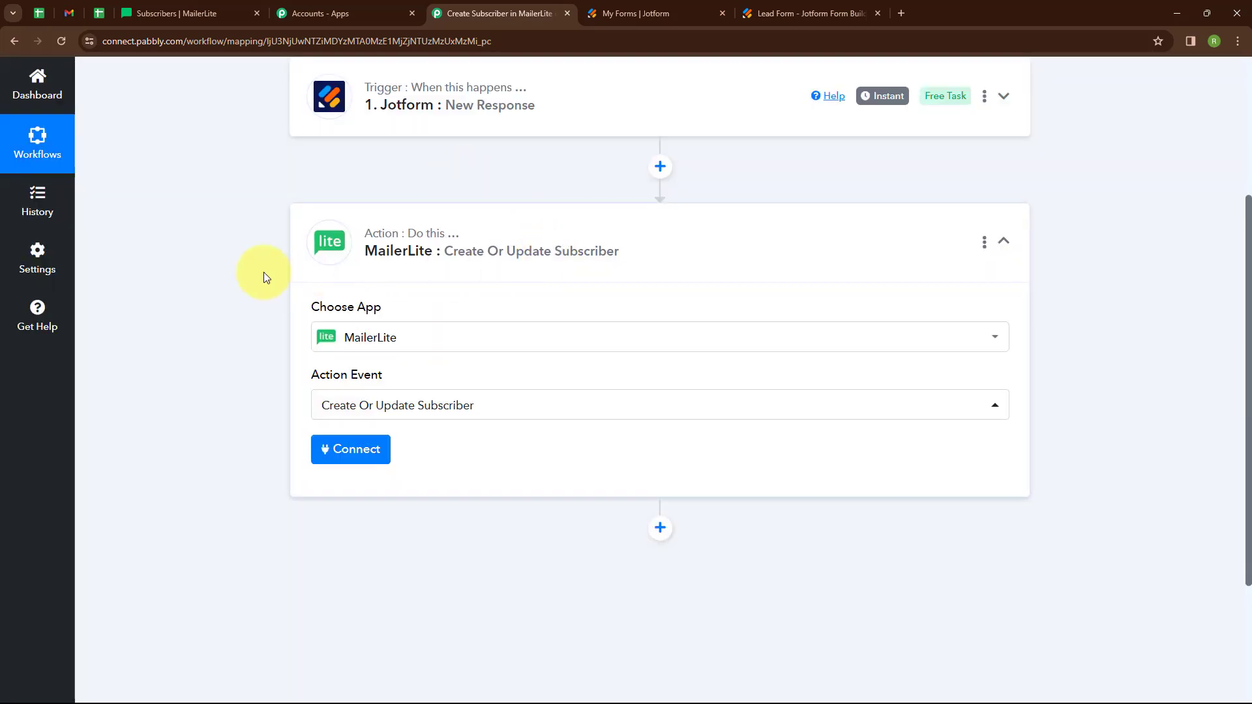
{"action": "left_click", "coordinate": [367, 454]}
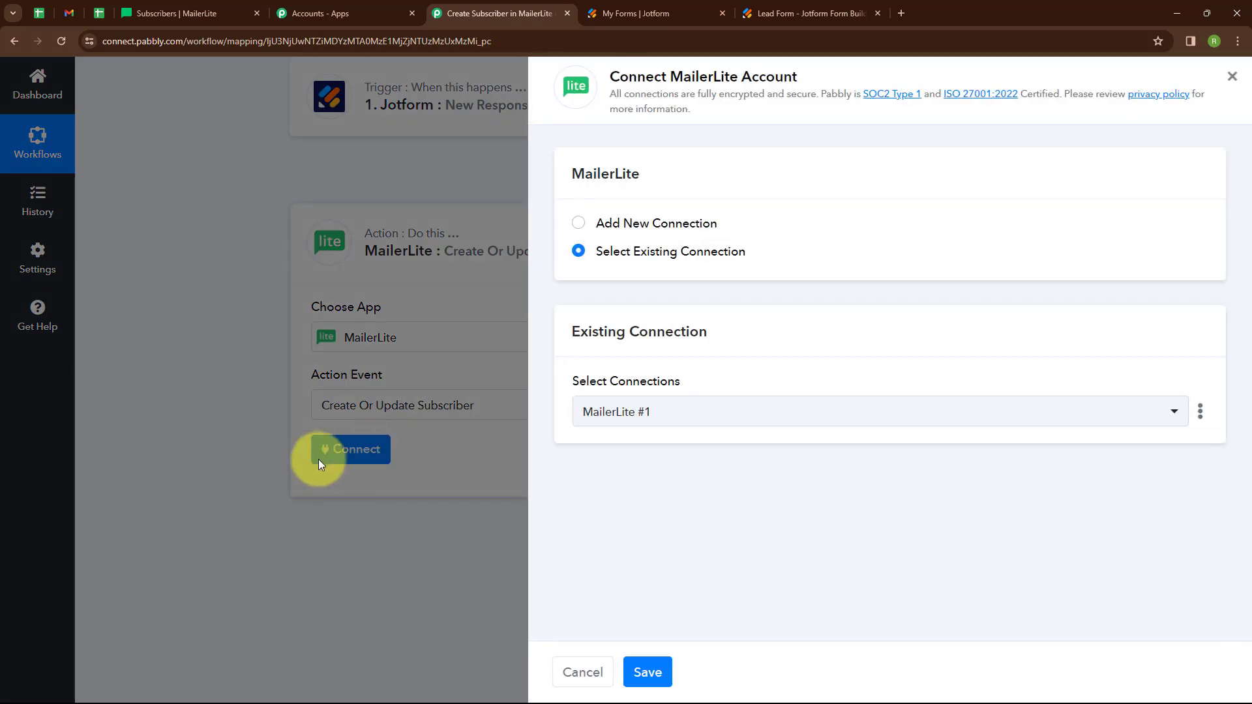
- Choose Add New Connection for MailerLite #2, then view MailerLite's Subscribers page
{"action": "left_click", "coordinate": [581, 224]}
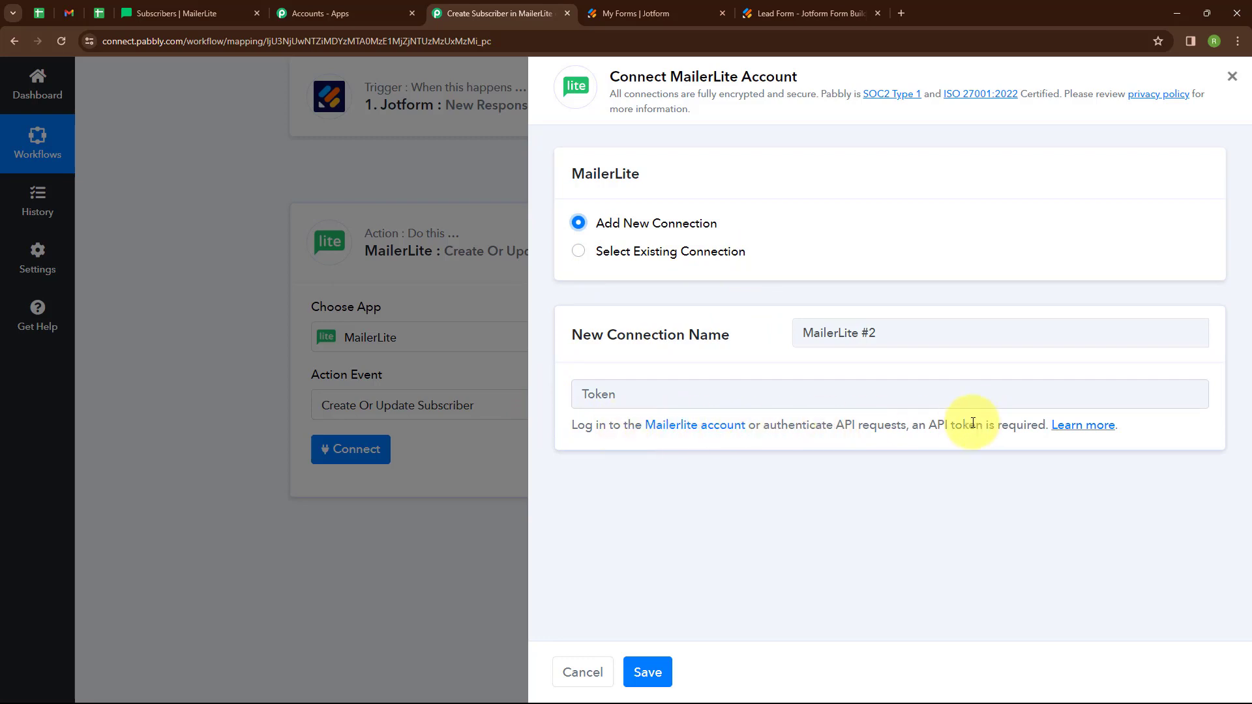
{"action": "left_click", "coordinate": [209, 5]}
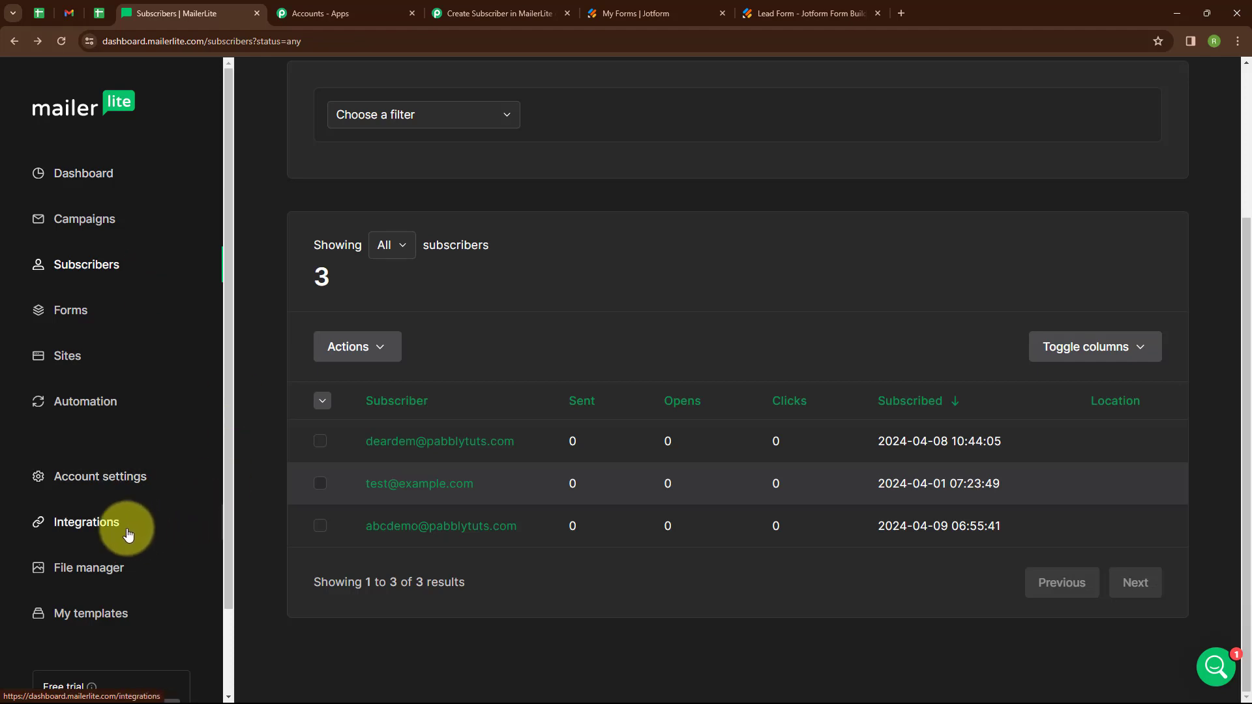
- Generate and copy a MailerLite API token named 'Jotform' for Pabbly's token field
{"action": "left_click", "coordinate": [103, 528]}
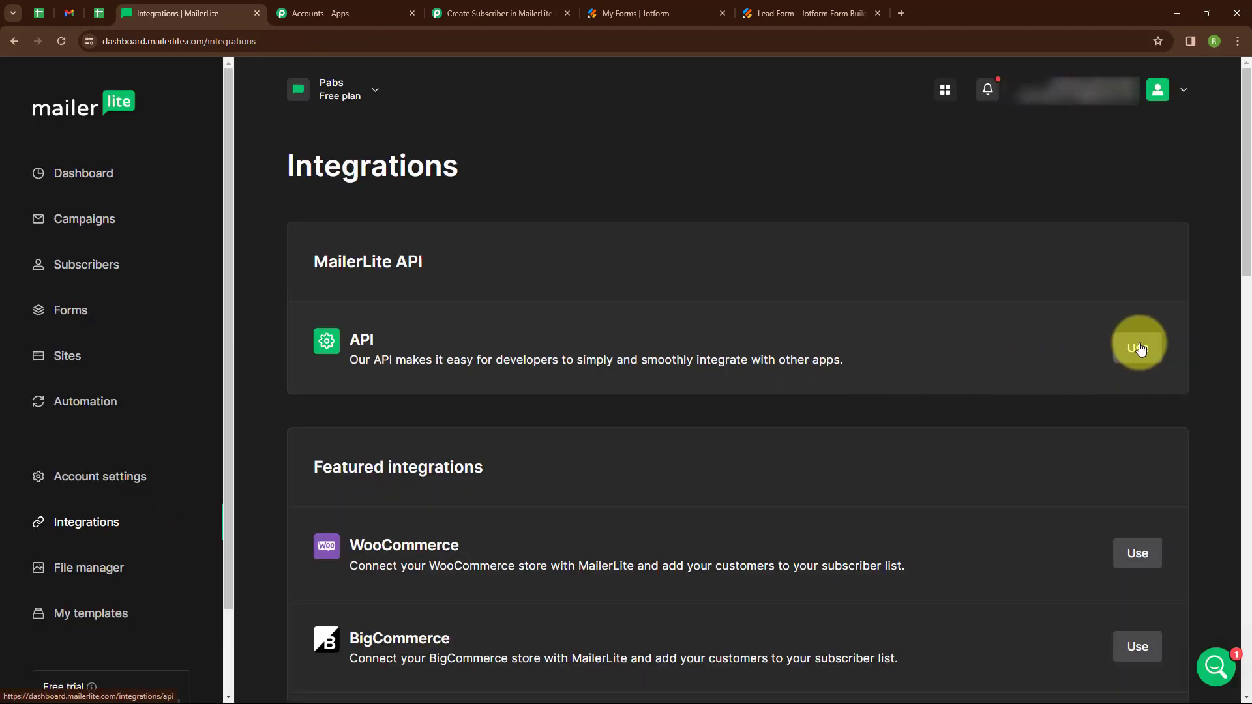
{"action": "left_click", "coordinate": [1138, 347]}
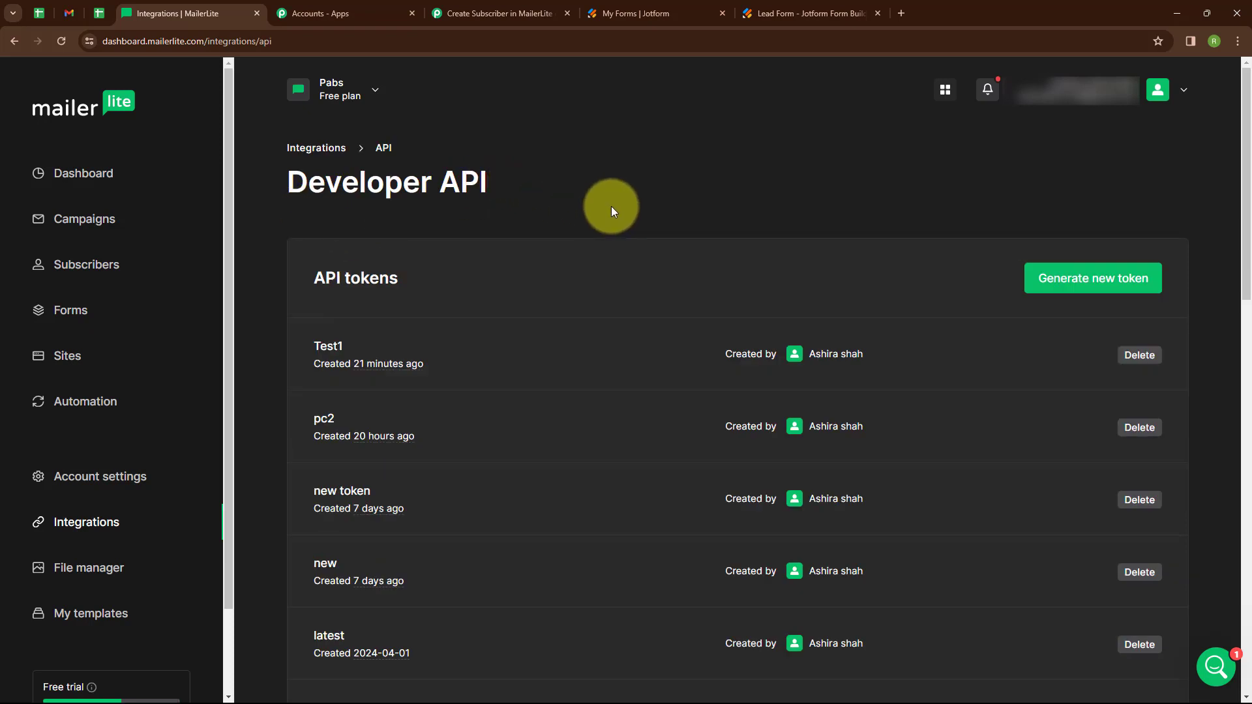
{"action": "left_click", "coordinate": [1054, 280]}
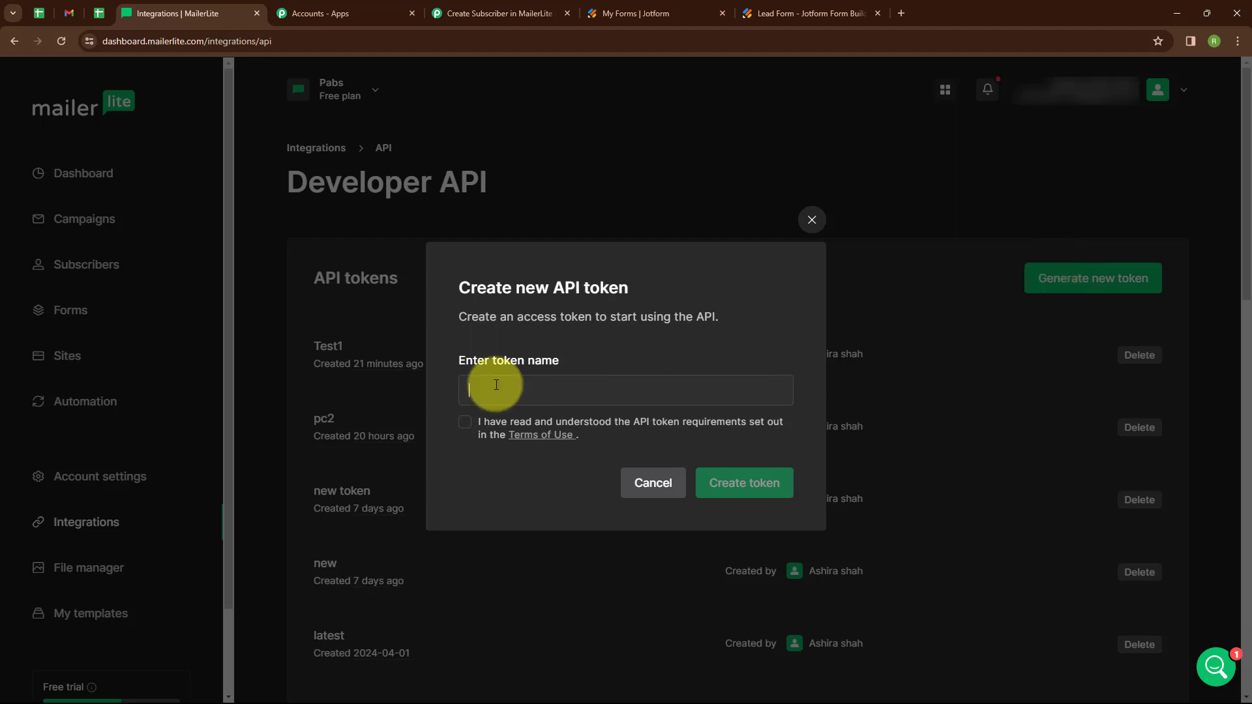
{"action": "type", "text": "Jotform"}
{"action": "left_click", "coordinate": [463, 424]}
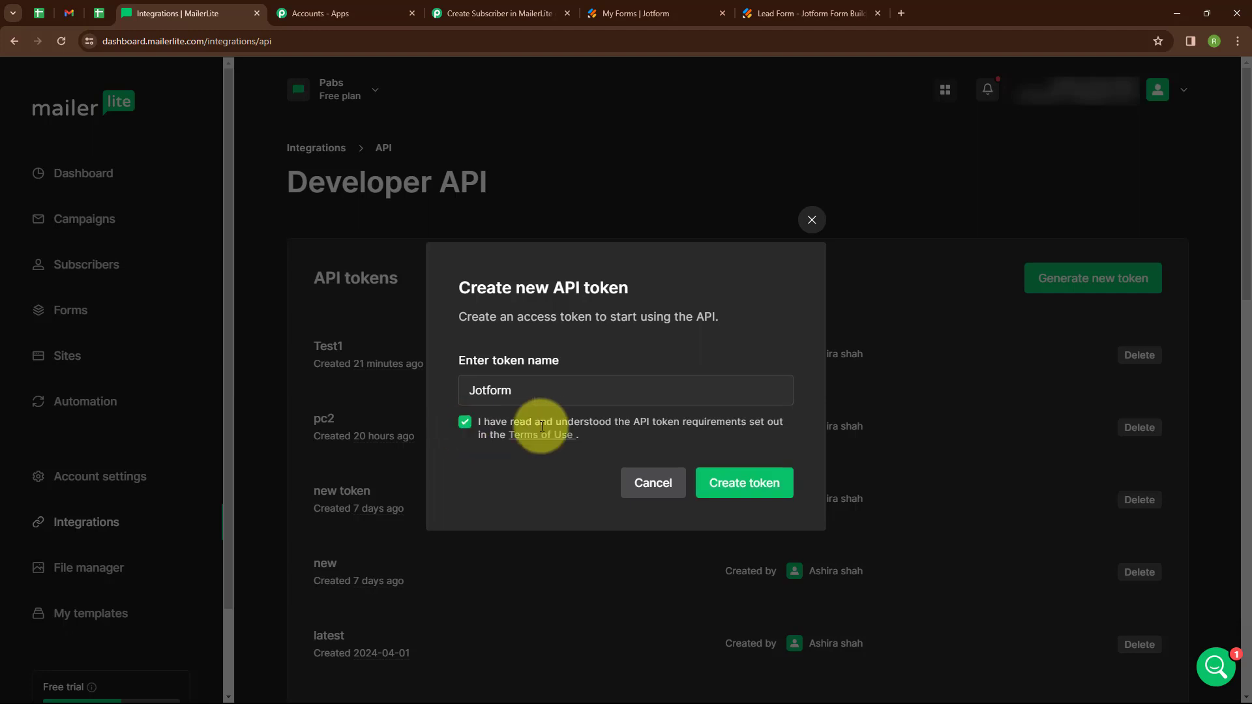
{"action": "left_click", "coordinate": [735, 489]}
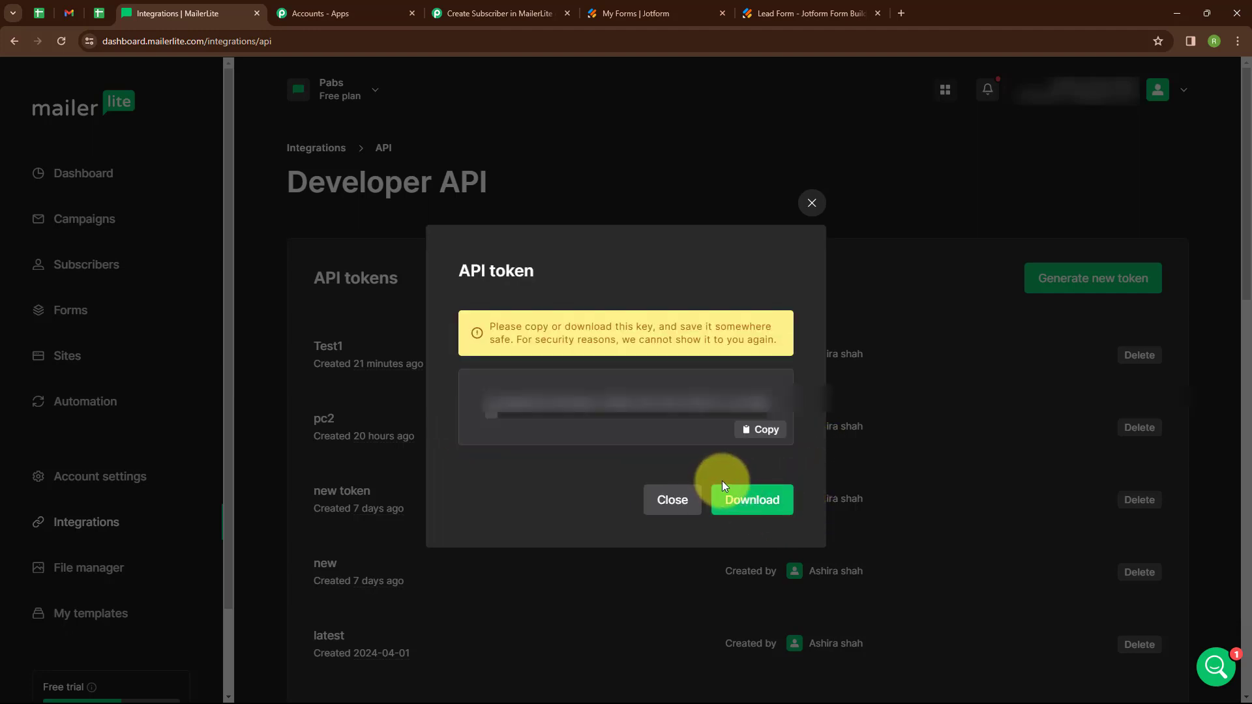
{"action": "left_click", "coordinate": [751, 432]}
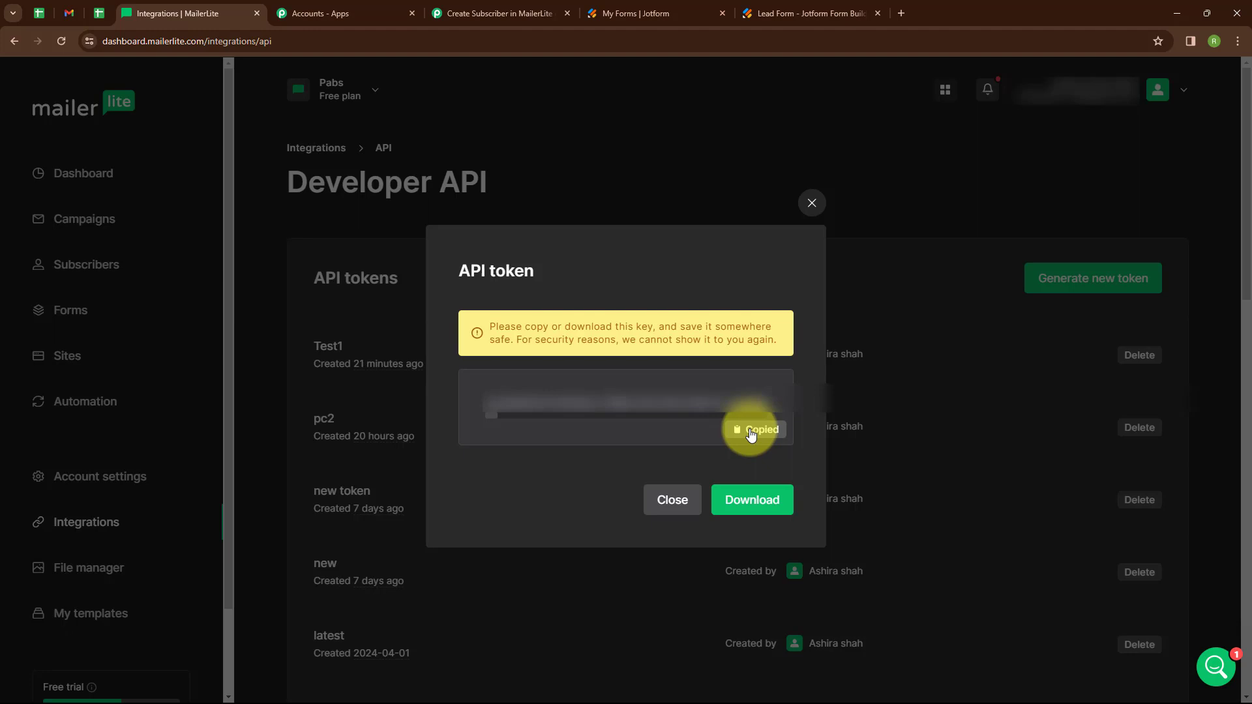
{"action": "left_click", "coordinate": [489, 11]}
{"action": "left_click", "coordinate": [688, 393]}
- Paste the API token and save the MailerLite #2 connection
{"action": "key", "text": "ctrl+v"}
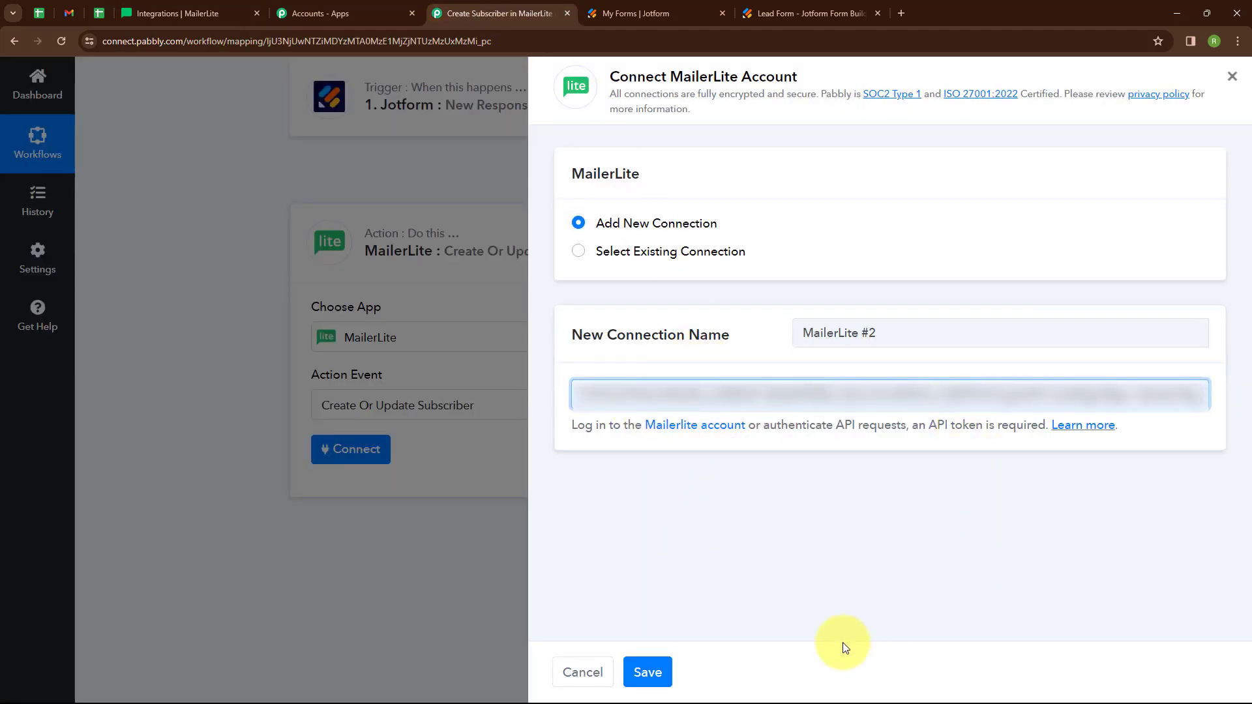
{"action": "left_click", "coordinate": [659, 672]}
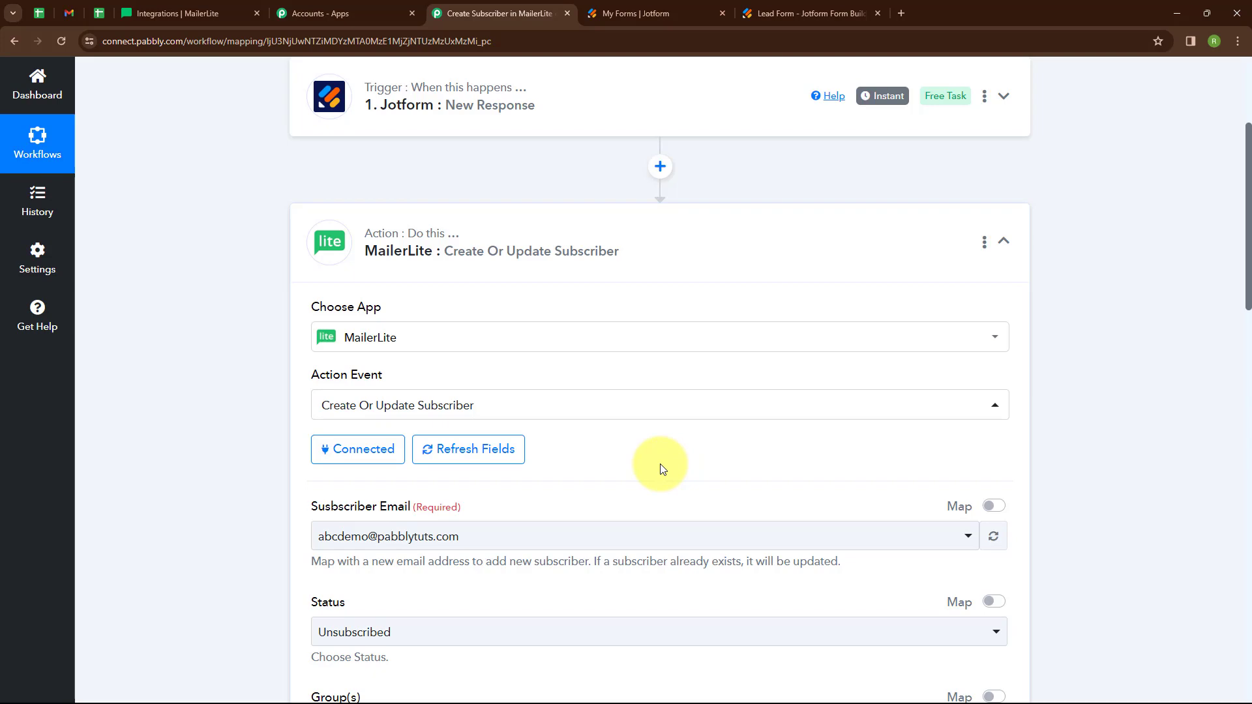
{"action": "scroll", "coordinate": [661, 469], "scroll_direction": "down", "scroll_amount": 4}
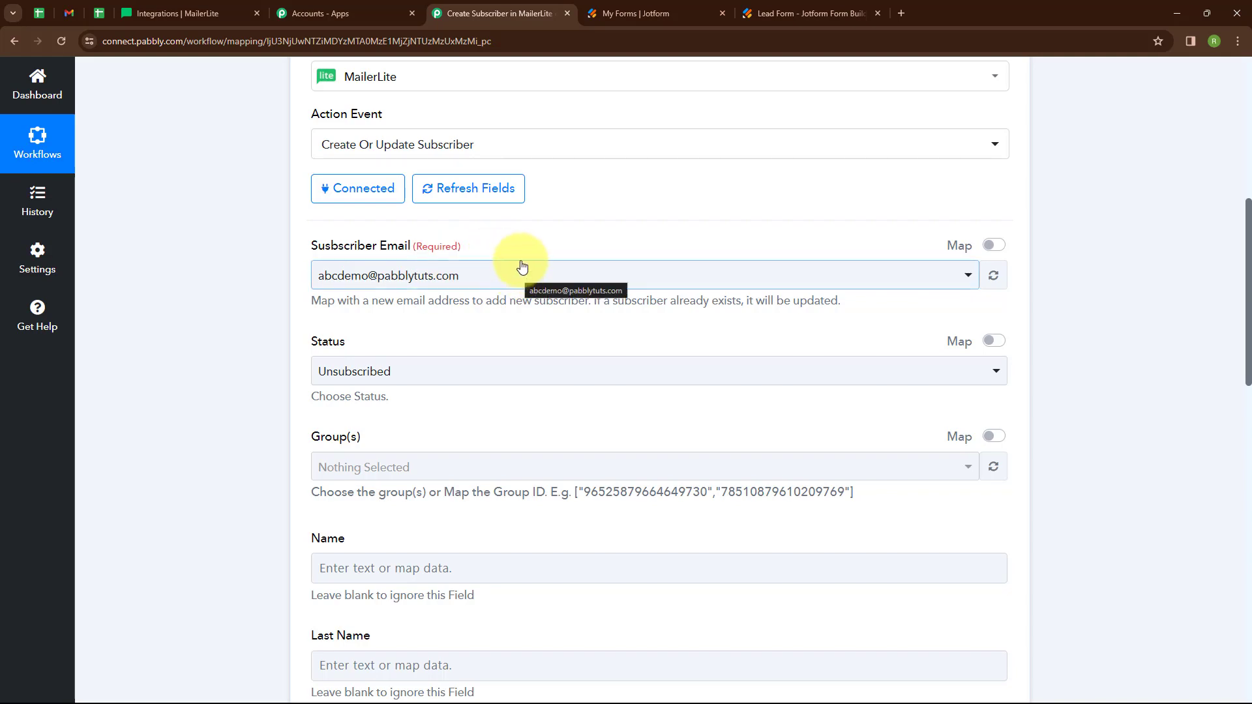
- Replace the placeholder Subscriber Email with the Jotform Q12 Email answer
{"action": "left_click", "coordinate": [992, 251]}
{"action": "left_click", "coordinate": [481, 281]}
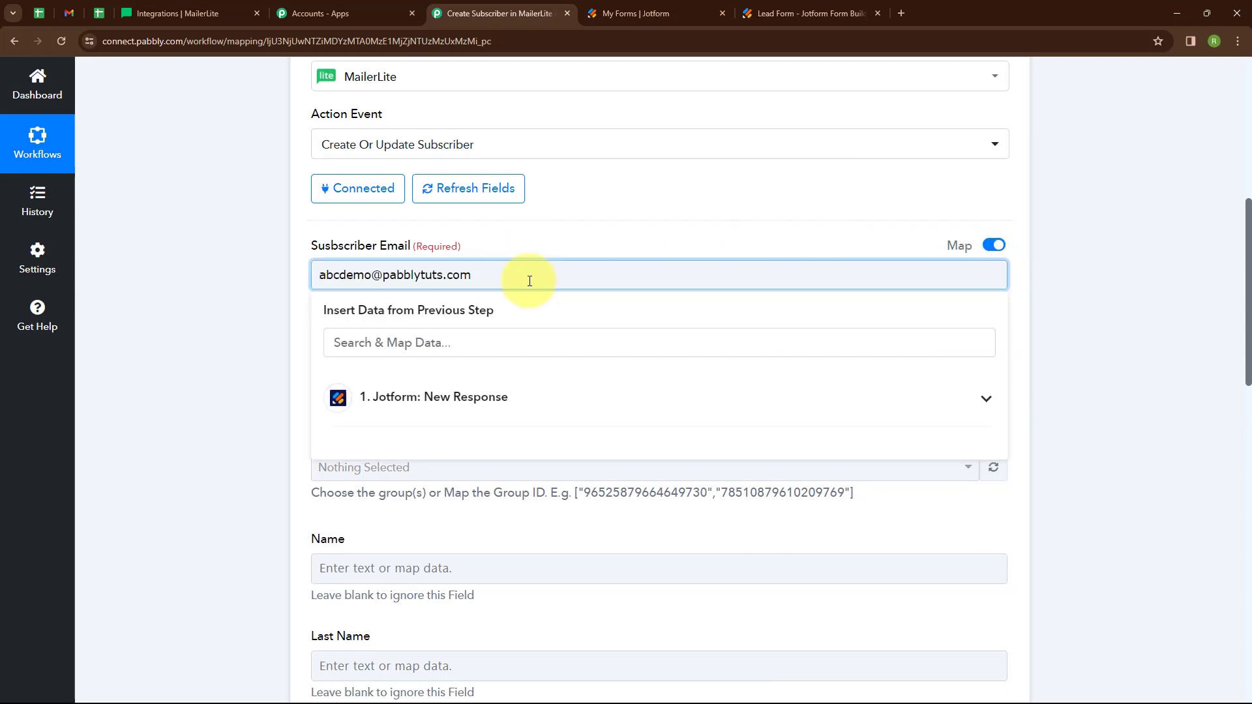
{"action": "left_click_drag", "start_coordinate": [525, 277], "coordinate": [276, 280]}
{"action": "key", "text": "BackSpace"}
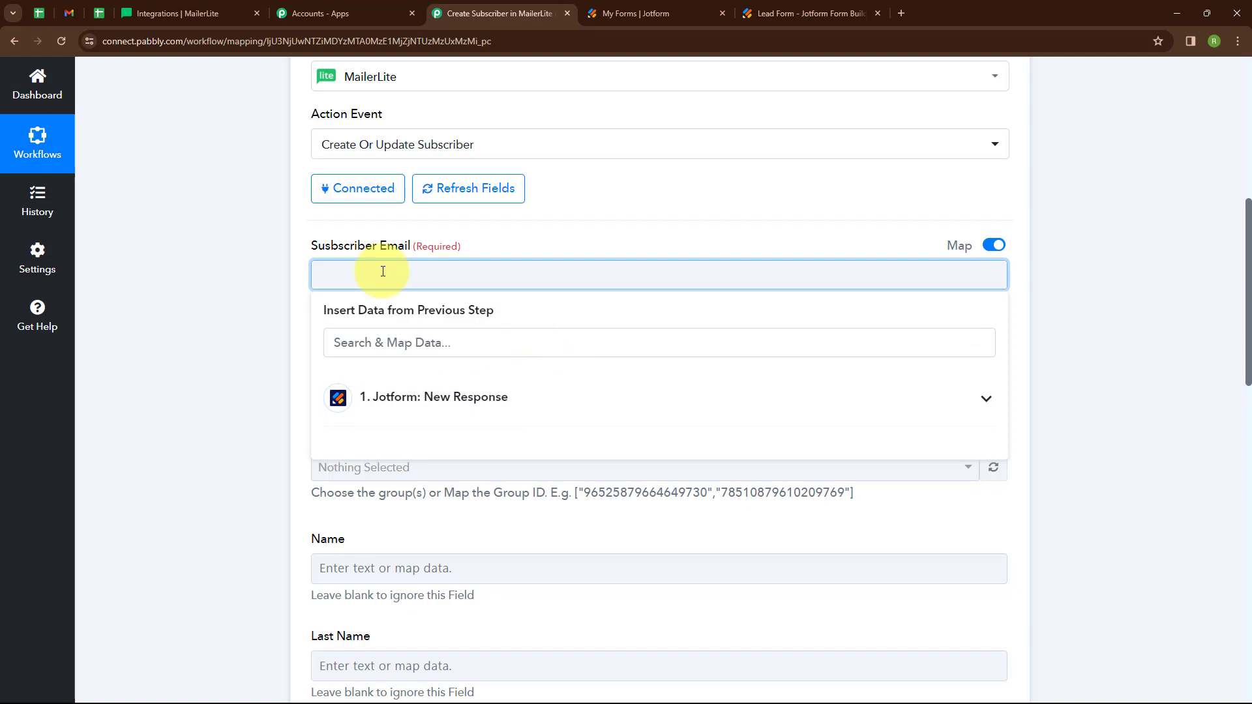
{"action": "left_click", "coordinate": [399, 341]}
{"action": "type", "text": "@"}
{"action": "left_click", "coordinate": [454, 444]}
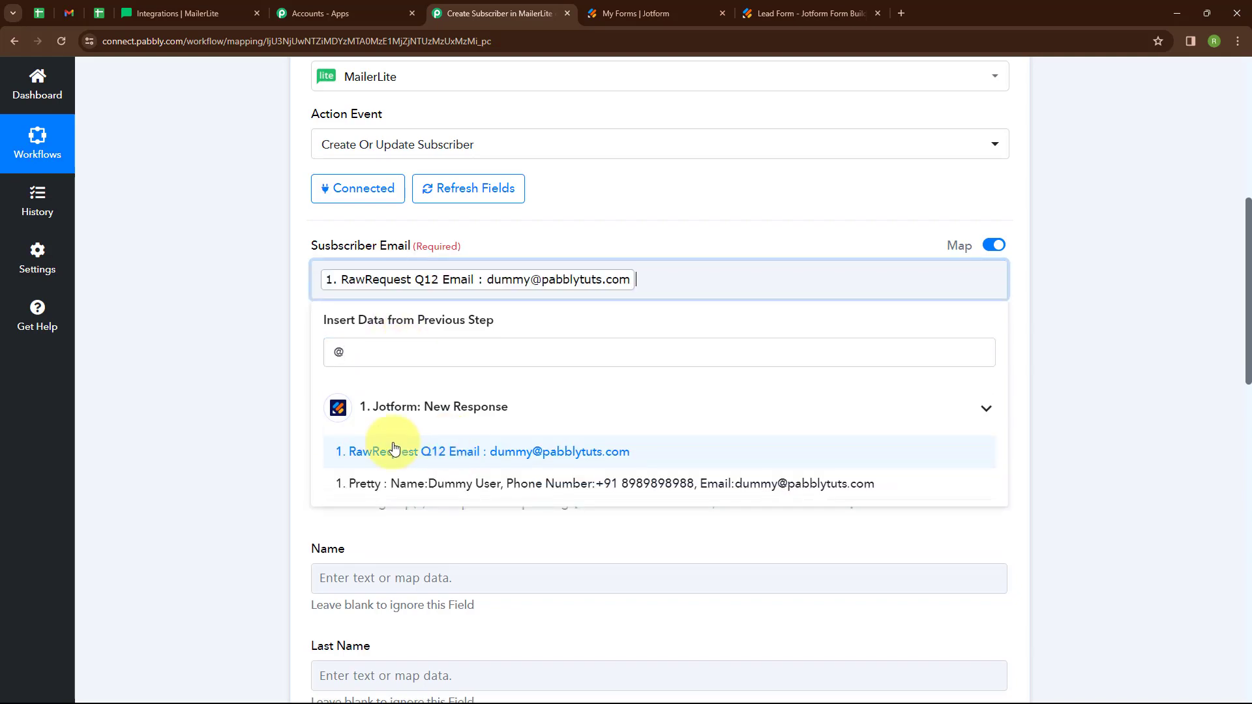
- Map Jotform's Q3 Name First and Q3 Name Last into Name and Last Name
{"action": "scroll", "coordinate": [522, 253], "scroll_direction": "down", "scroll_amount": 2}
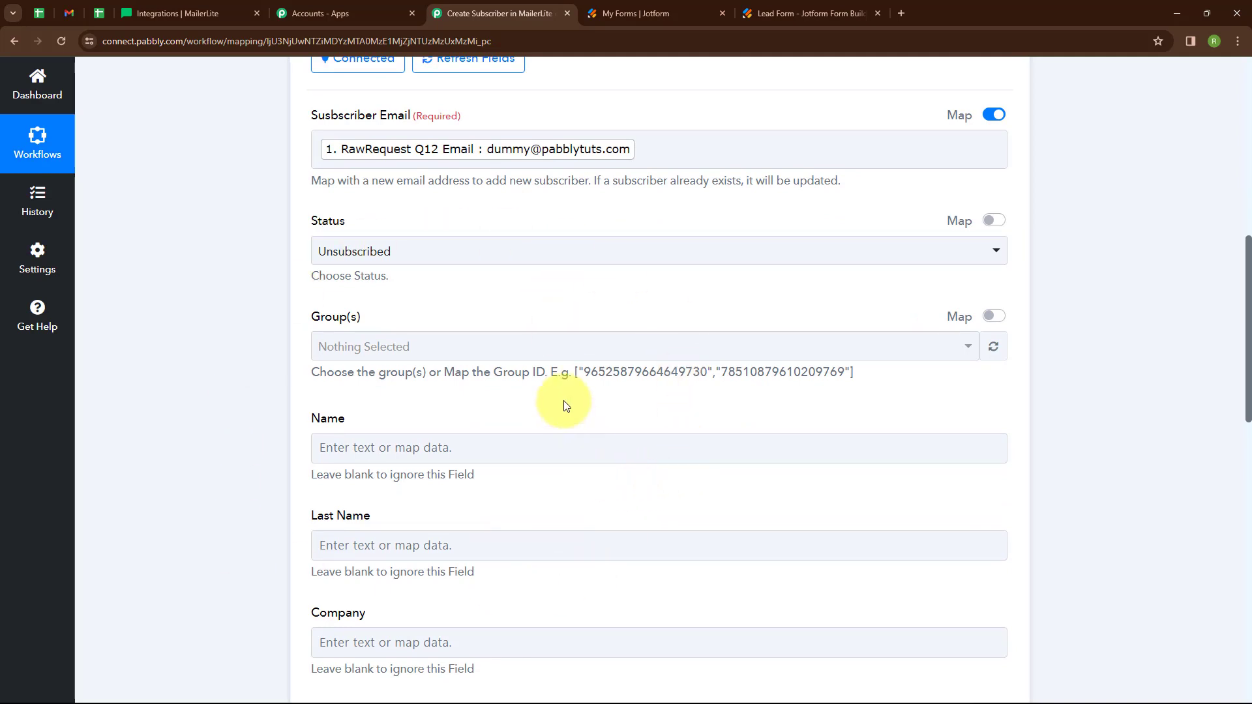
{"action": "scroll", "coordinate": [535, 366], "scroll_direction": "down", "scroll_amount": 2}
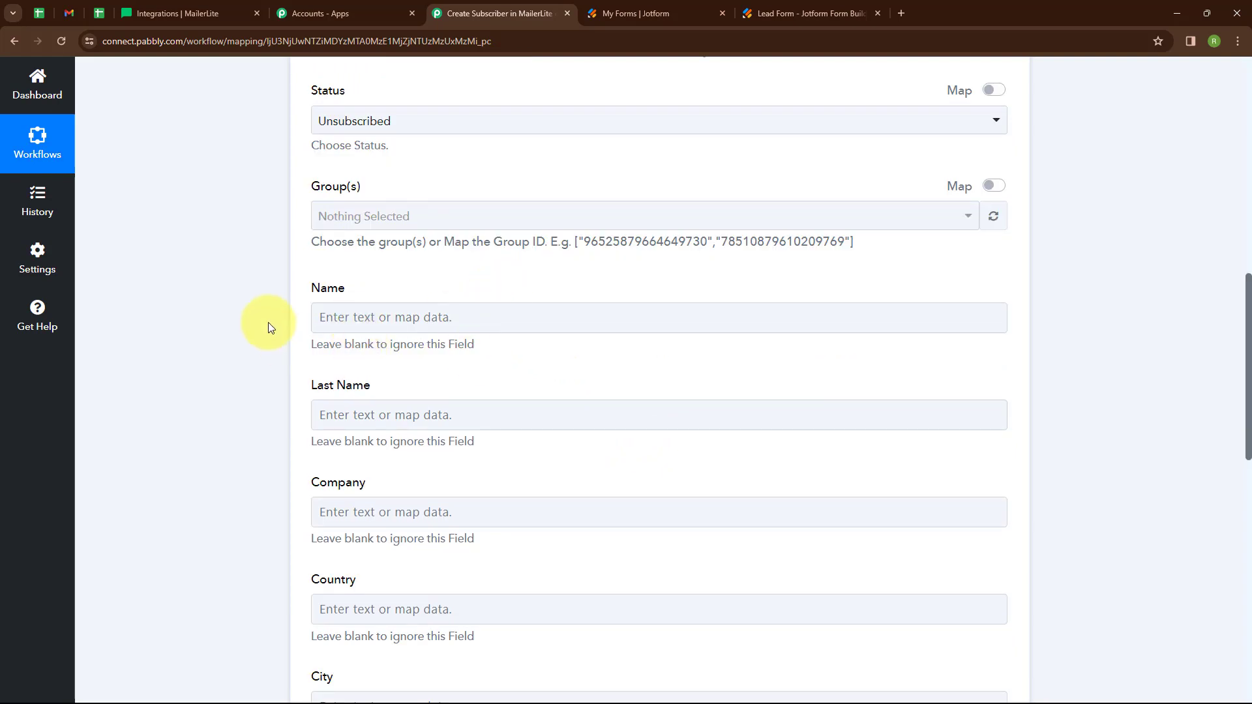
{"action": "left_click", "coordinate": [356, 317]}
{"action": "left_click", "coordinate": [382, 390]}
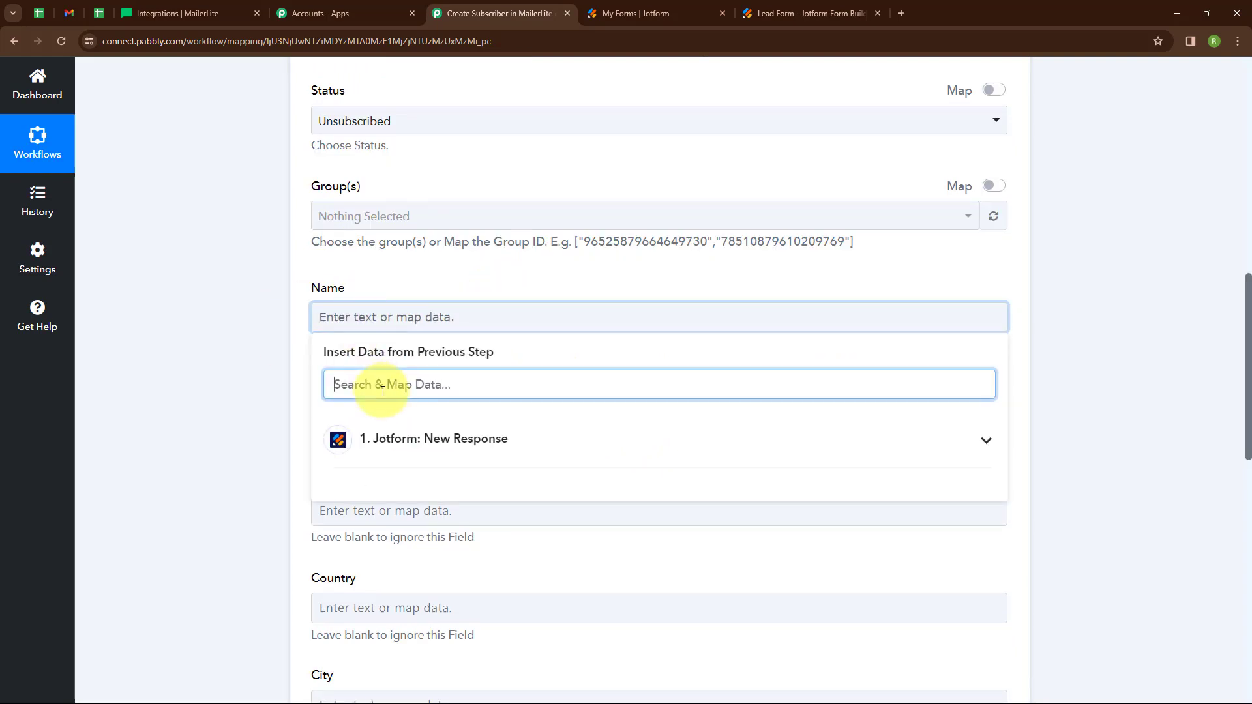
{"action": "type", "text": "Nam"}
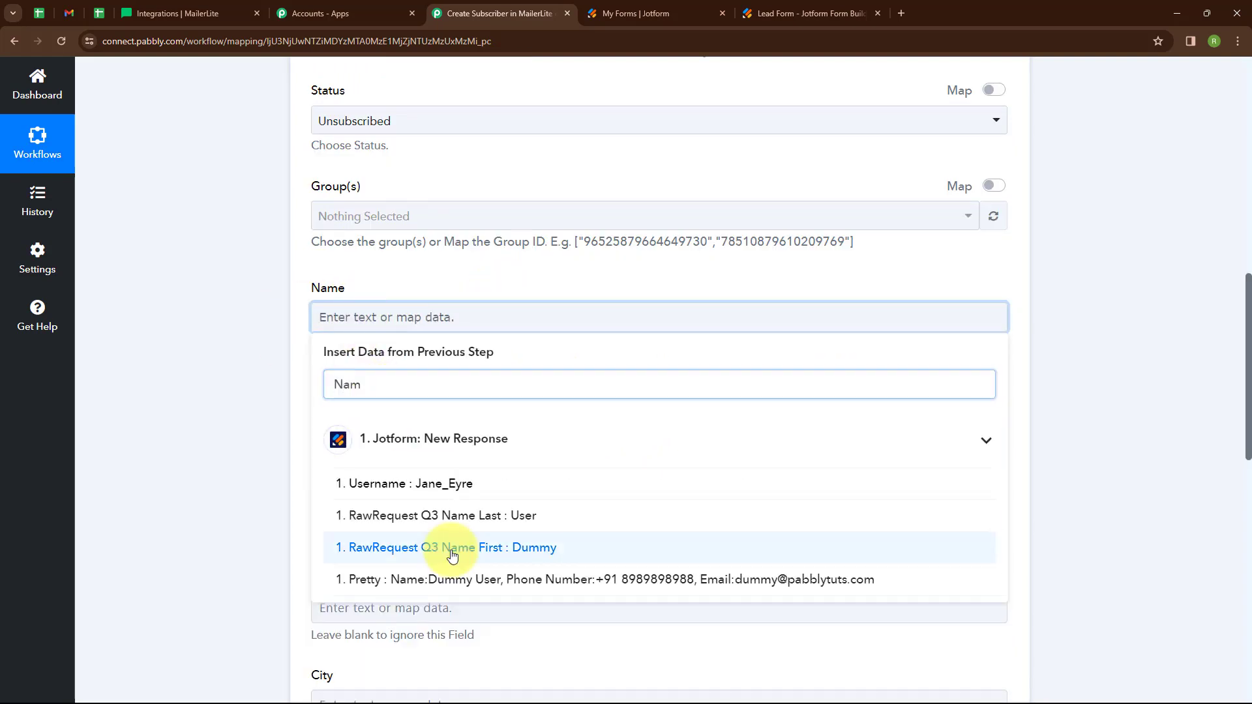
{"action": "left_click", "coordinate": [424, 547]}
{"action": "left_click", "coordinate": [225, 497]}
{"action": "left_click", "coordinate": [391, 422]}
{"action": "left_click", "coordinate": [400, 491]}
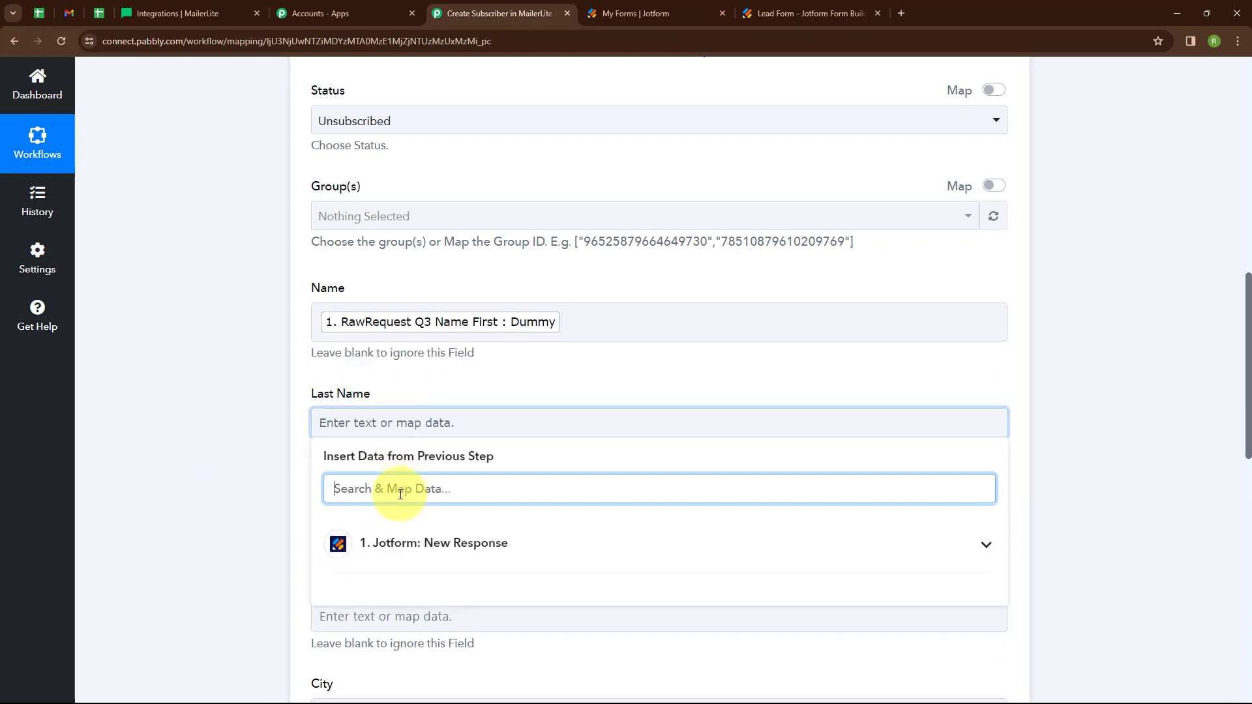
{"action": "type", "text": "Nam"}
{"action": "left_click", "coordinate": [442, 622]}
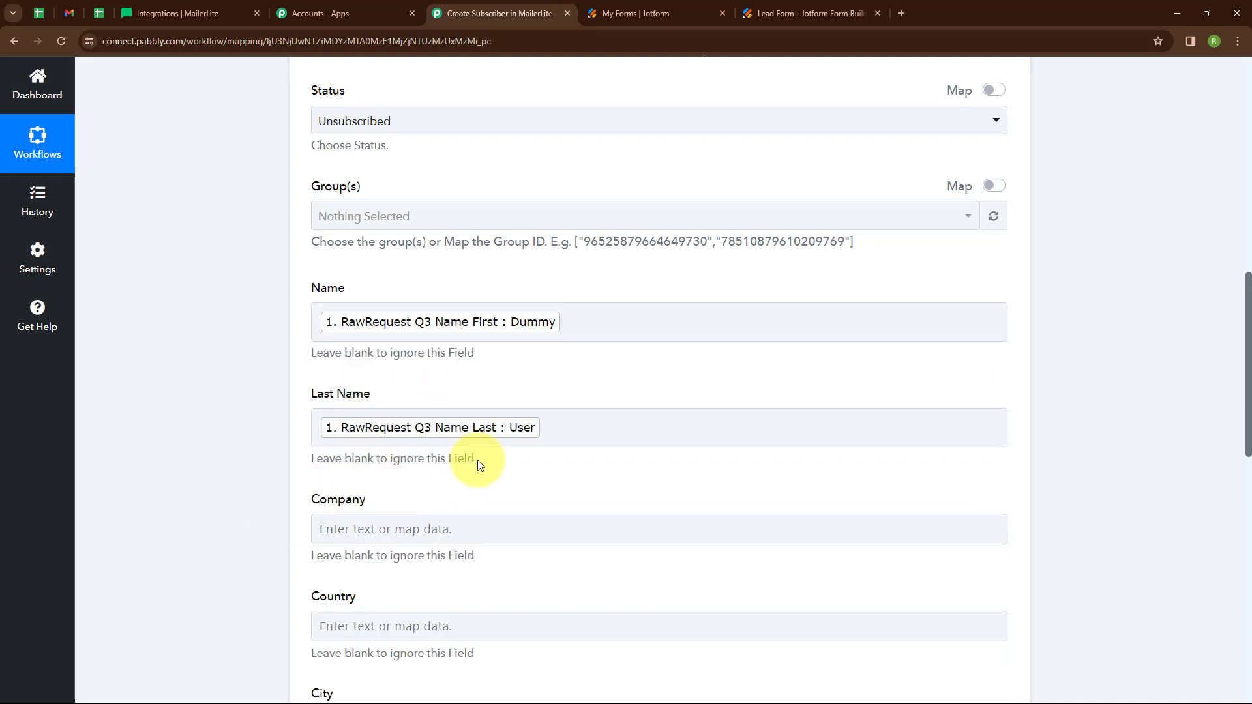
- Map Jotform's Q10 PhoneNumber into the Phone field
{"action": "scroll", "coordinate": [568, 435], "scroll_direction": "down", "scroll_amount": 5}
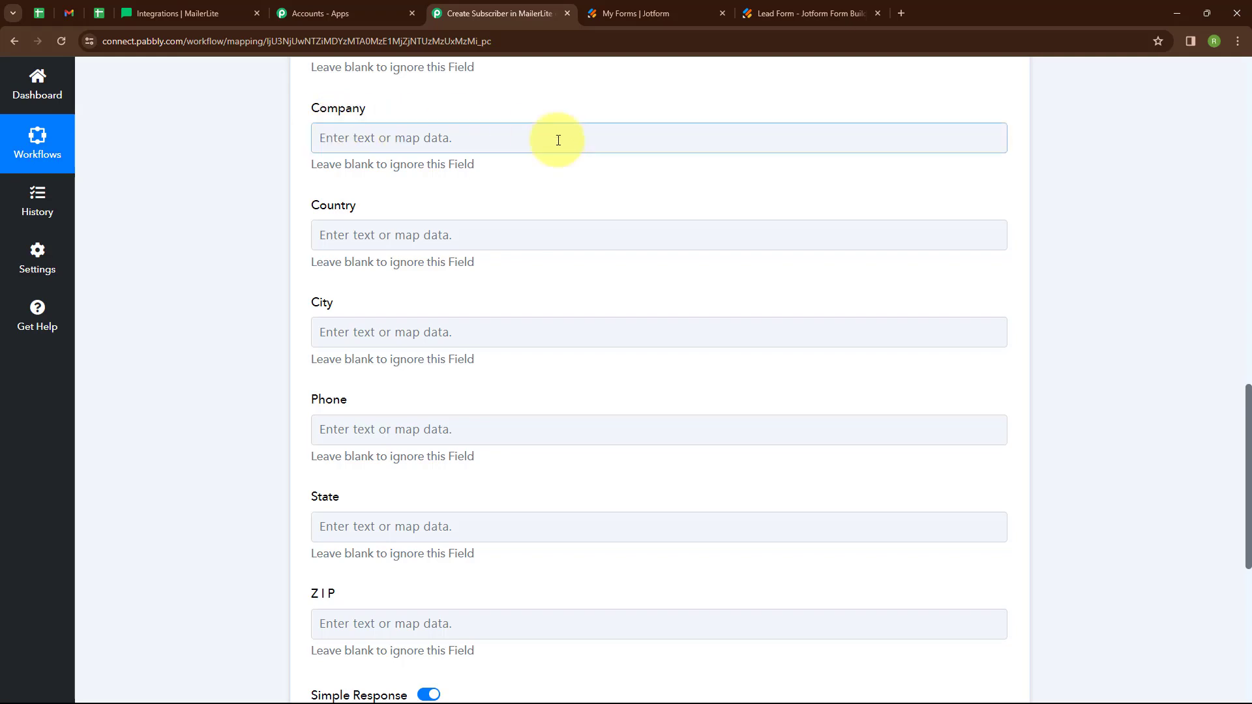
{"action": "left_click", "coordinate": [413, 427]}
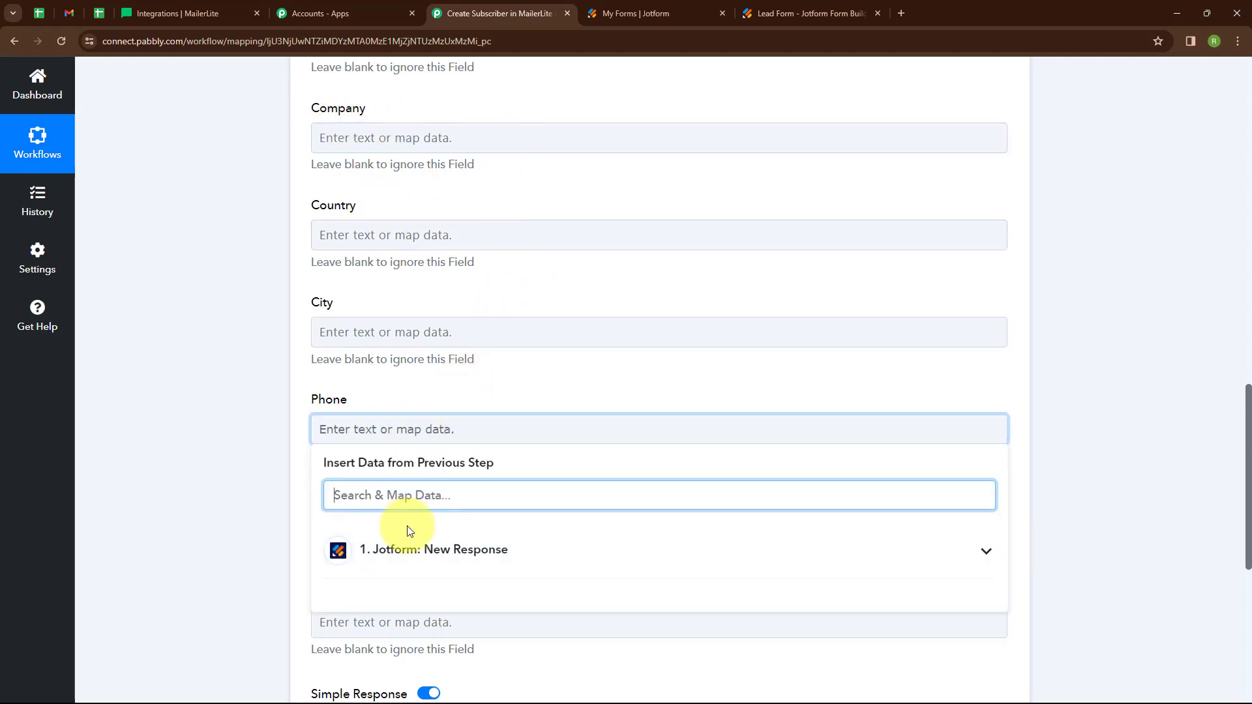
{"action": "type", "text": "Ph"}
{"action": "left_click", "coordinate": [425, 604]}
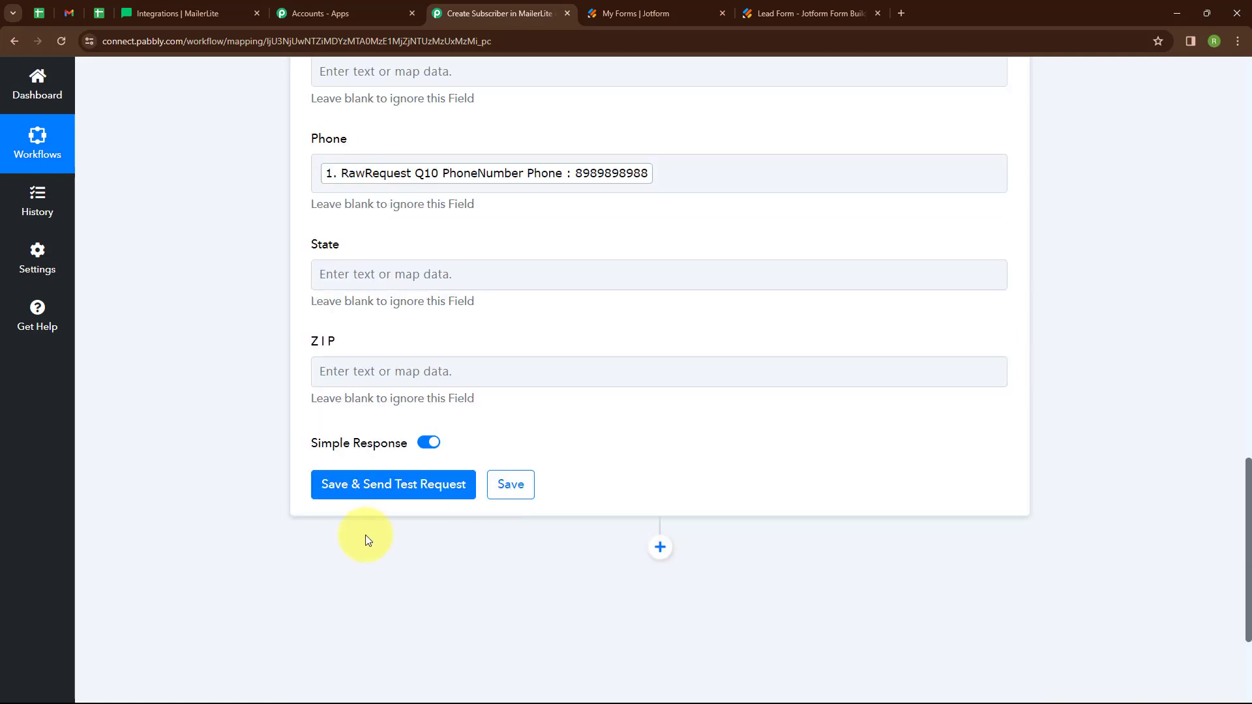
- Save the step, send a test request, then view MailerLite's subscribers list
{"action": "left_click", "coordinate": [339, 496]}
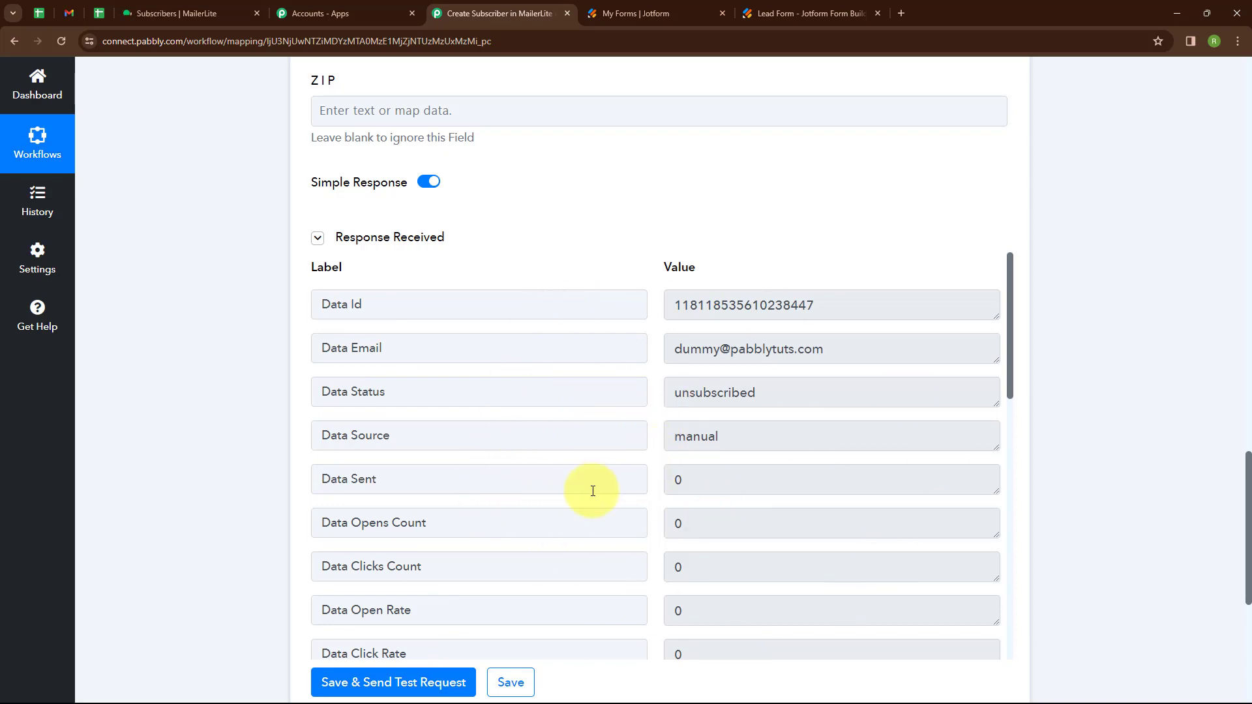
{"action": "left_click", "coordinate": [183, 10]}
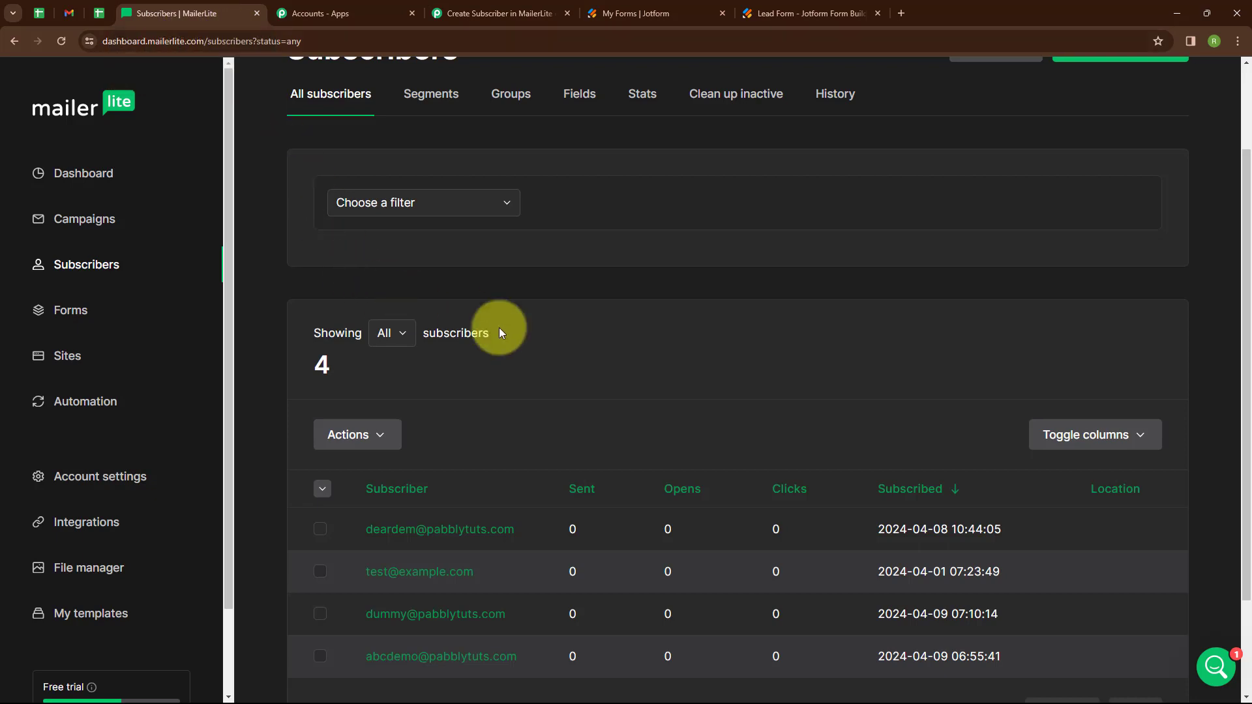
- Check the test subscriber in MailerLite, then go to the Jotform Lead Form preview
{"action": "scroll", "coordinate": [598, 338], "scroll_direction": "down", "scroll_amount": 2}
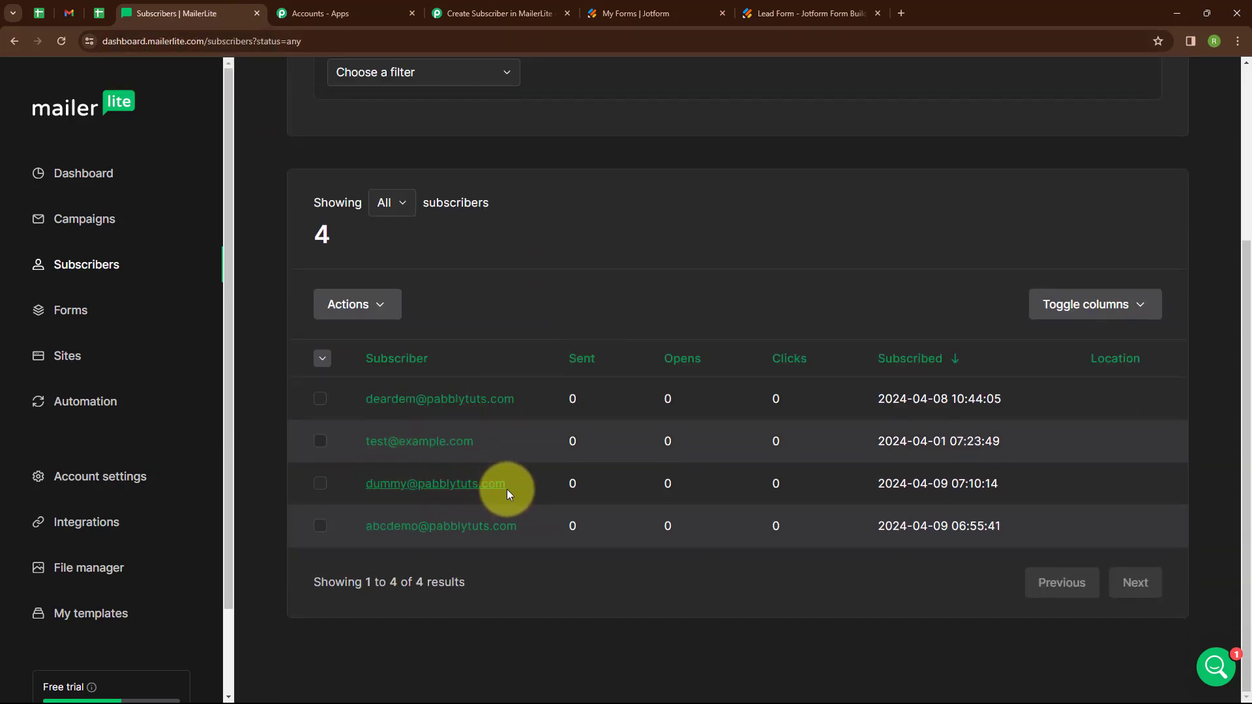
{"action": "left_click", "coordinate": [493, 13]}
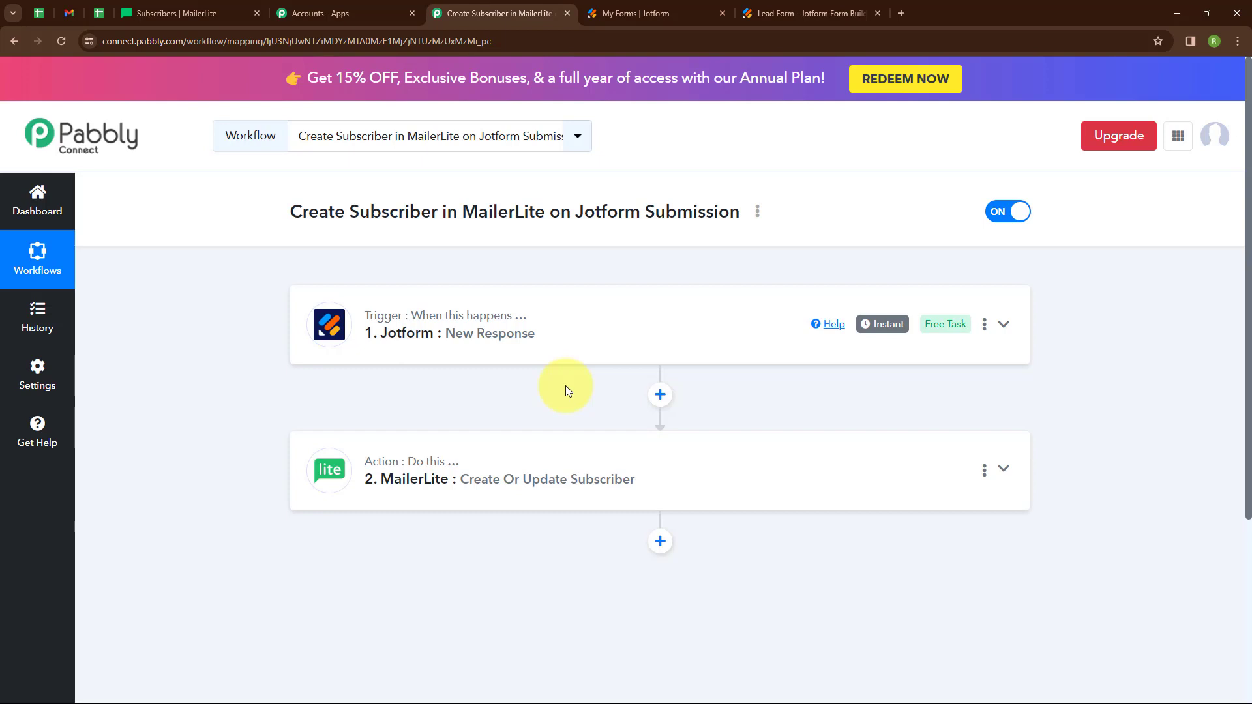
{"action": "left_click", "coordinate": [776, 12]}
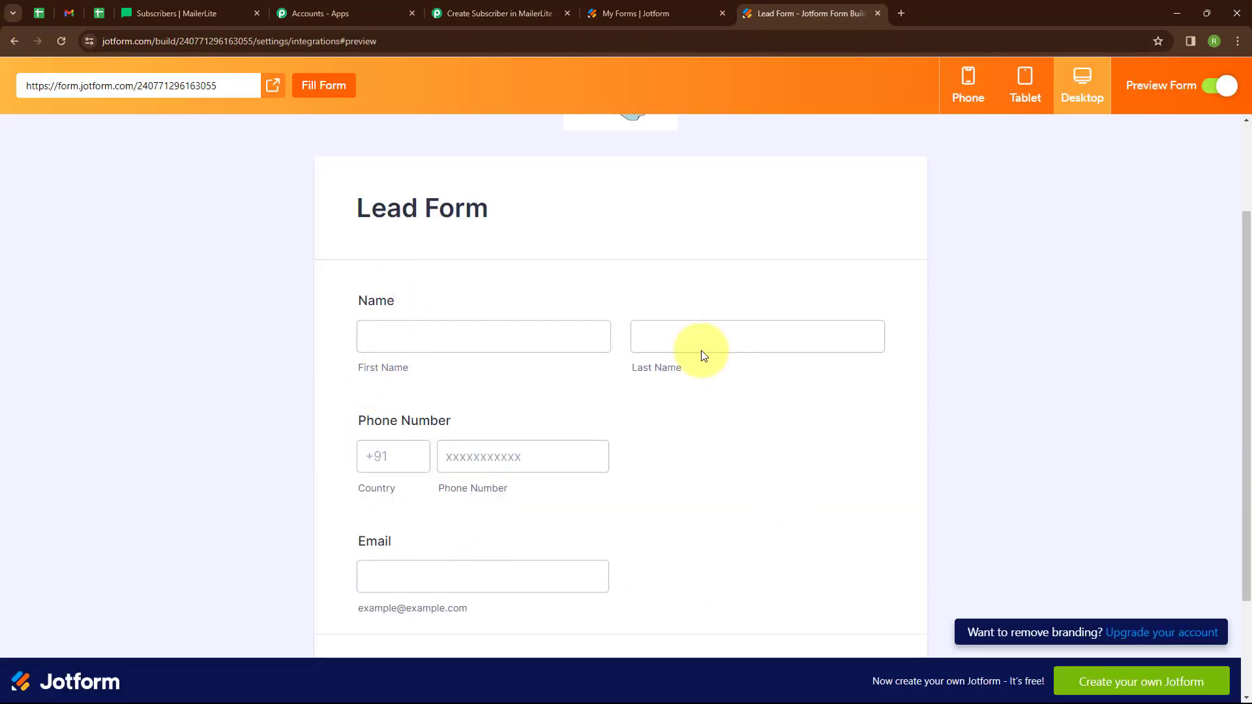
- Submit the Lead Form with first name 'Test', a +91 phone number and a test email
{"action": "left_click", "coordinate": [445, 338]}
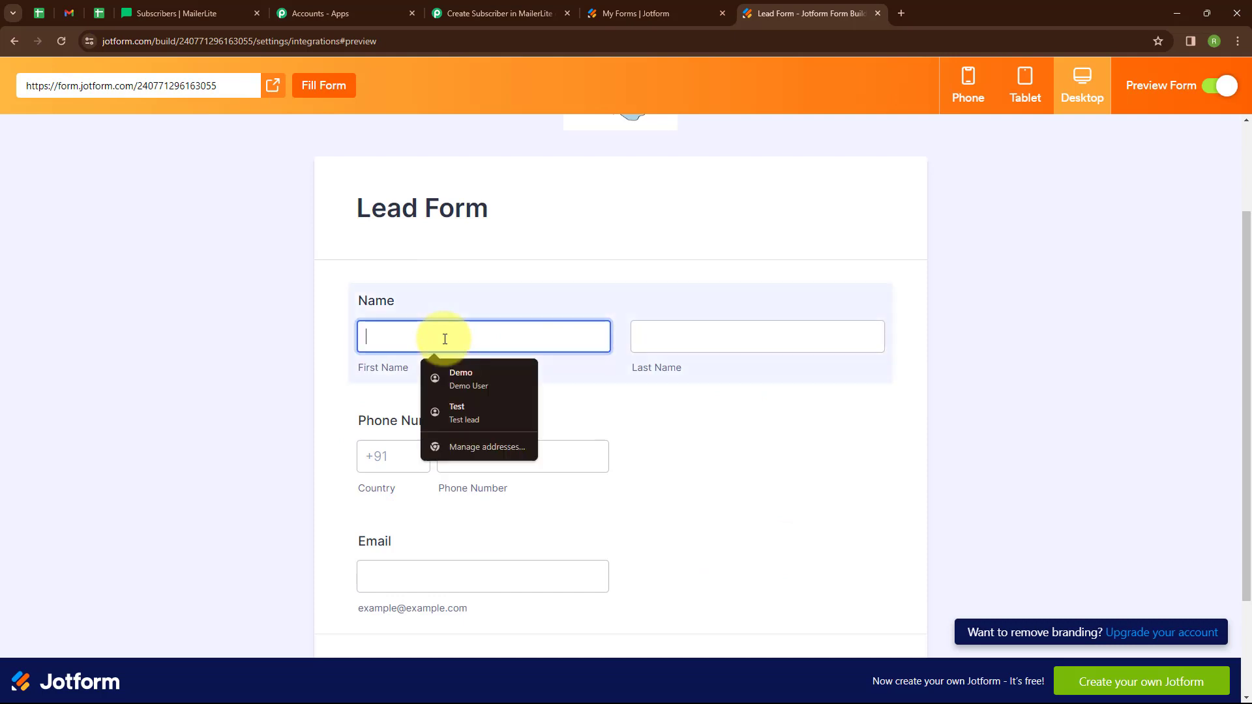
{"action": "type", "text": "Test"}
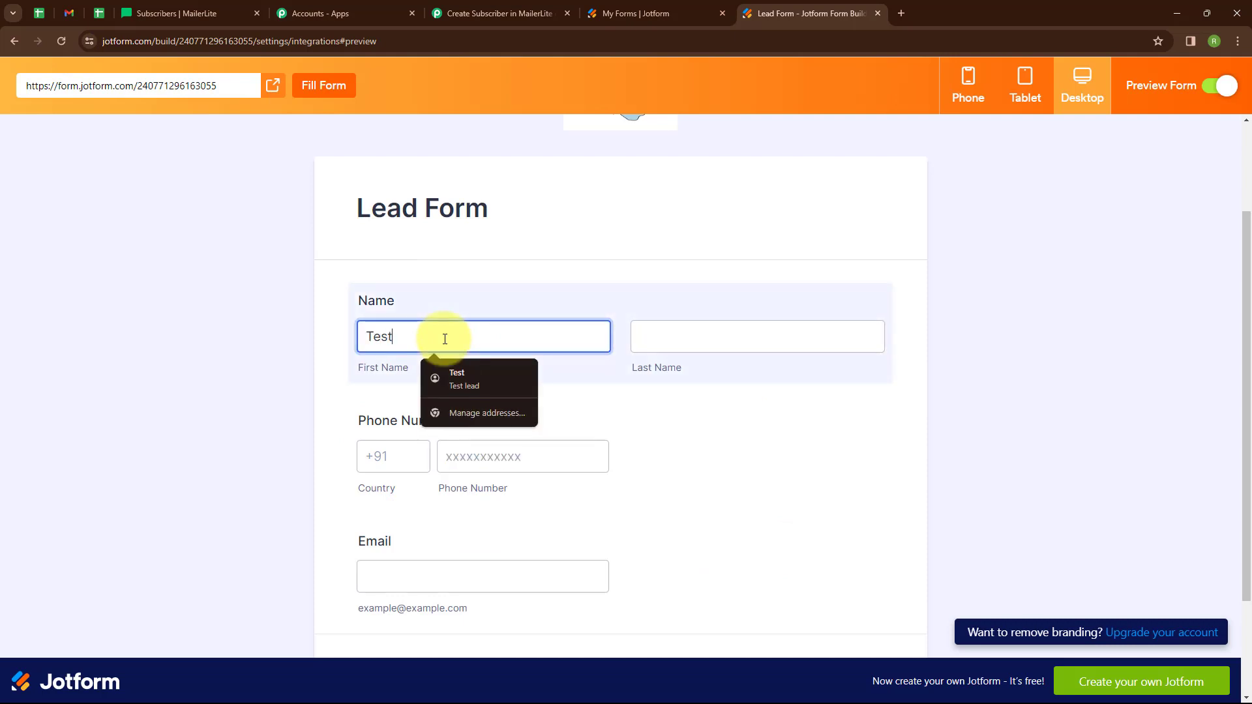
{"action": "left_click", "coordinate": [456, 378]}
{"action": "left_click", "coordinate": [418, 451]}
{"action": "type", "text": "+91"}
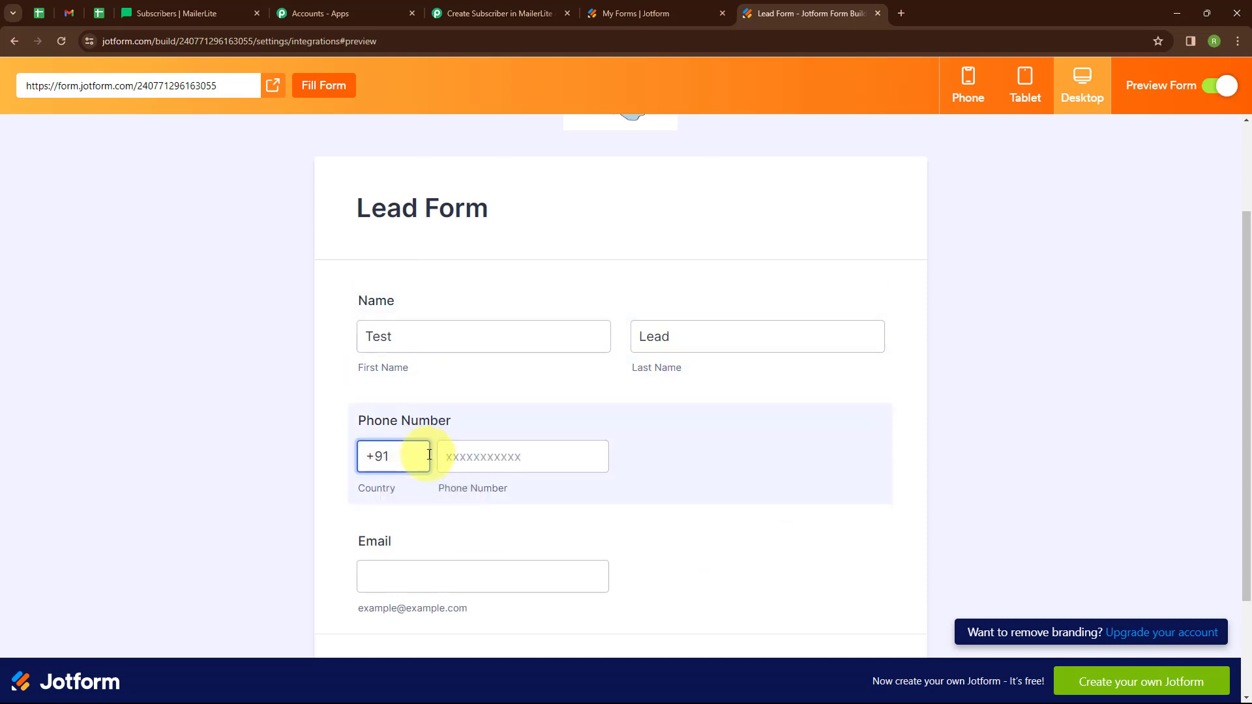
{"action": "left_click", "coordinate": [485, 469]}
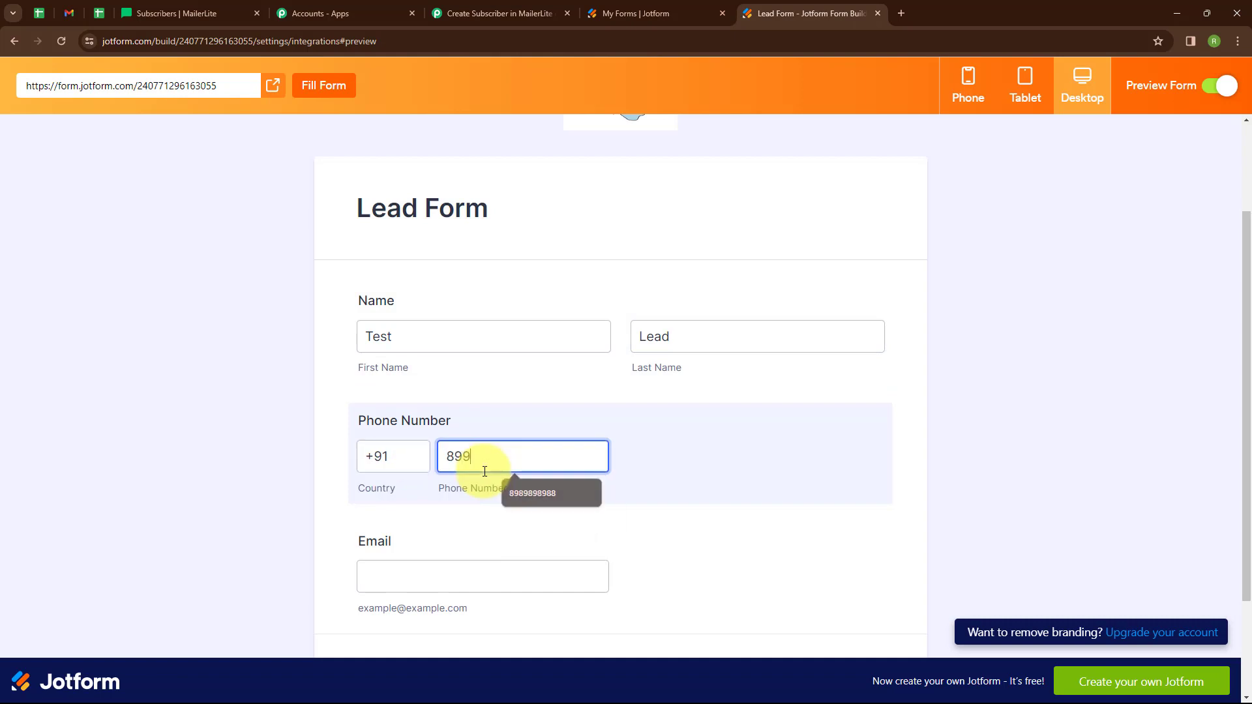
{"action": "left_click", "coordinate": [442, 577]}
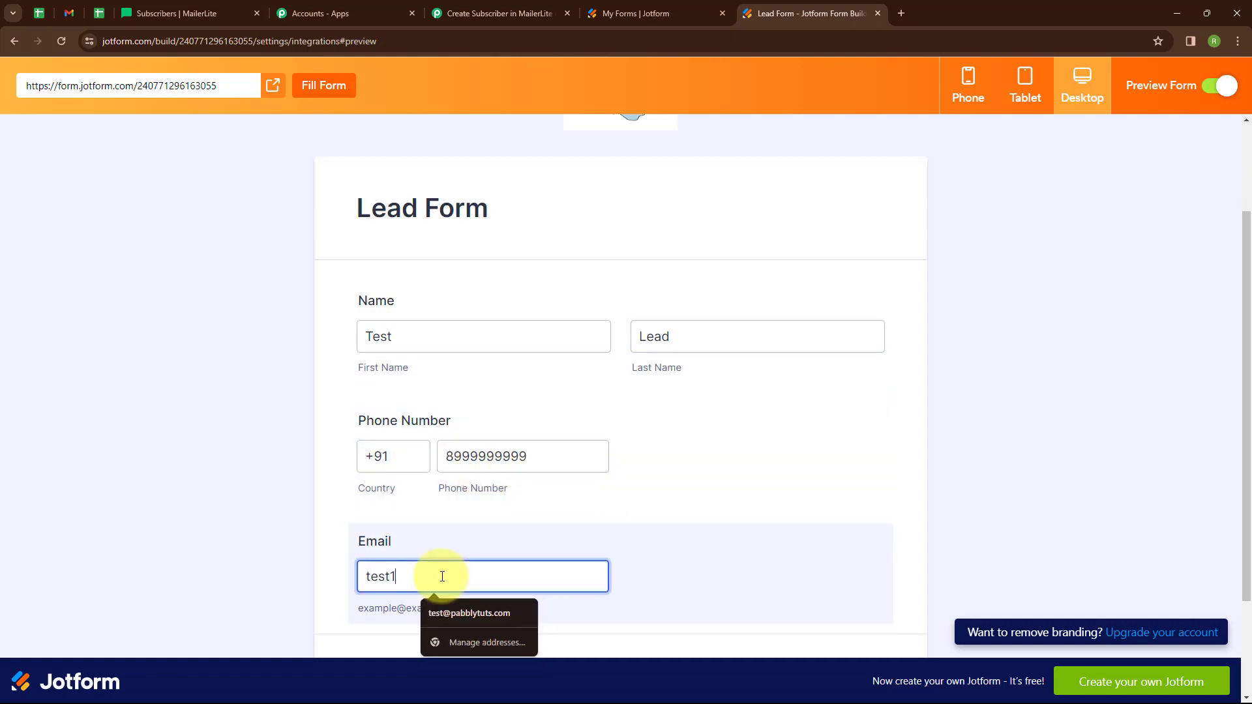
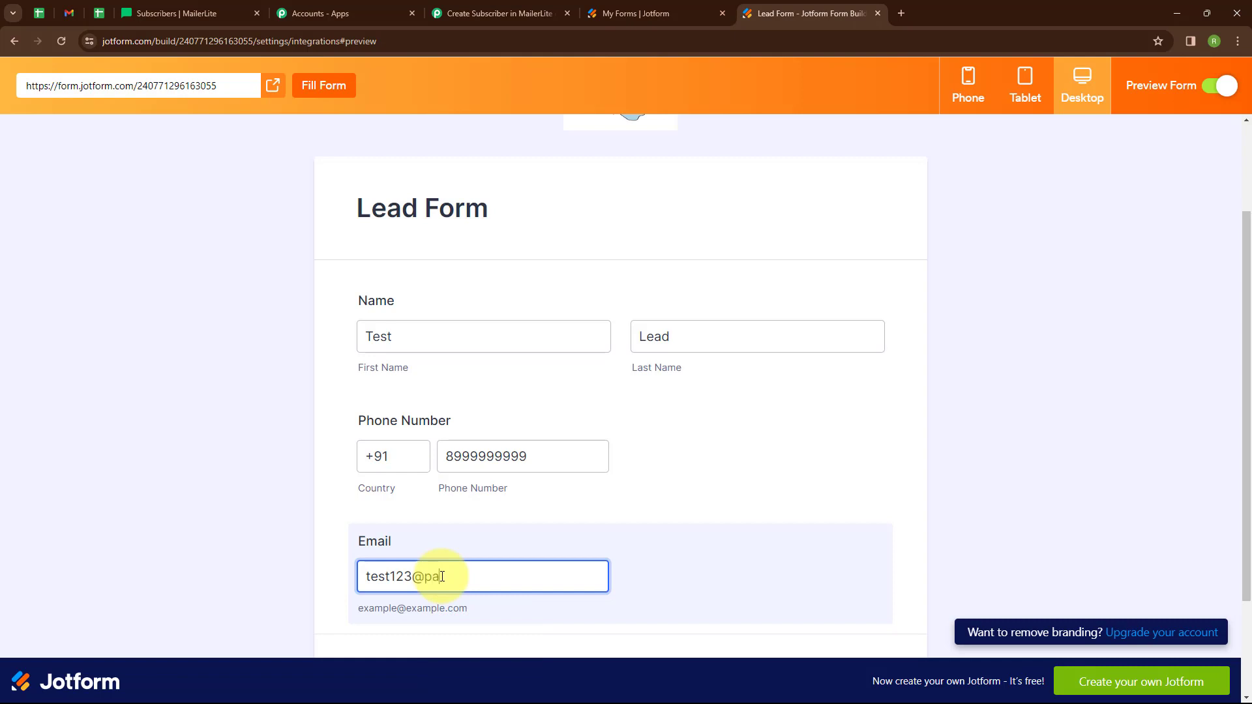
{"action": "scroll", "coordinate": [690, 509], "scroll_direction": "down", "scroll_amount": 2}
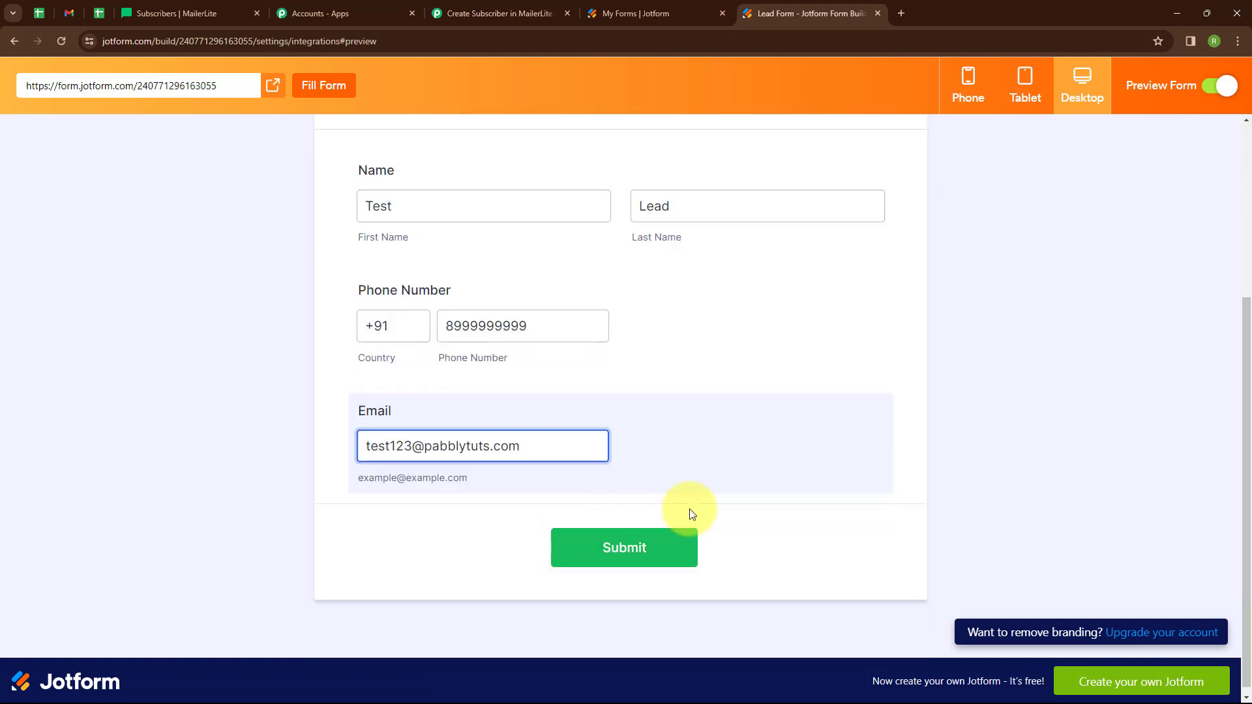
{"action": "left_click", "coordinate": [624, 553]}
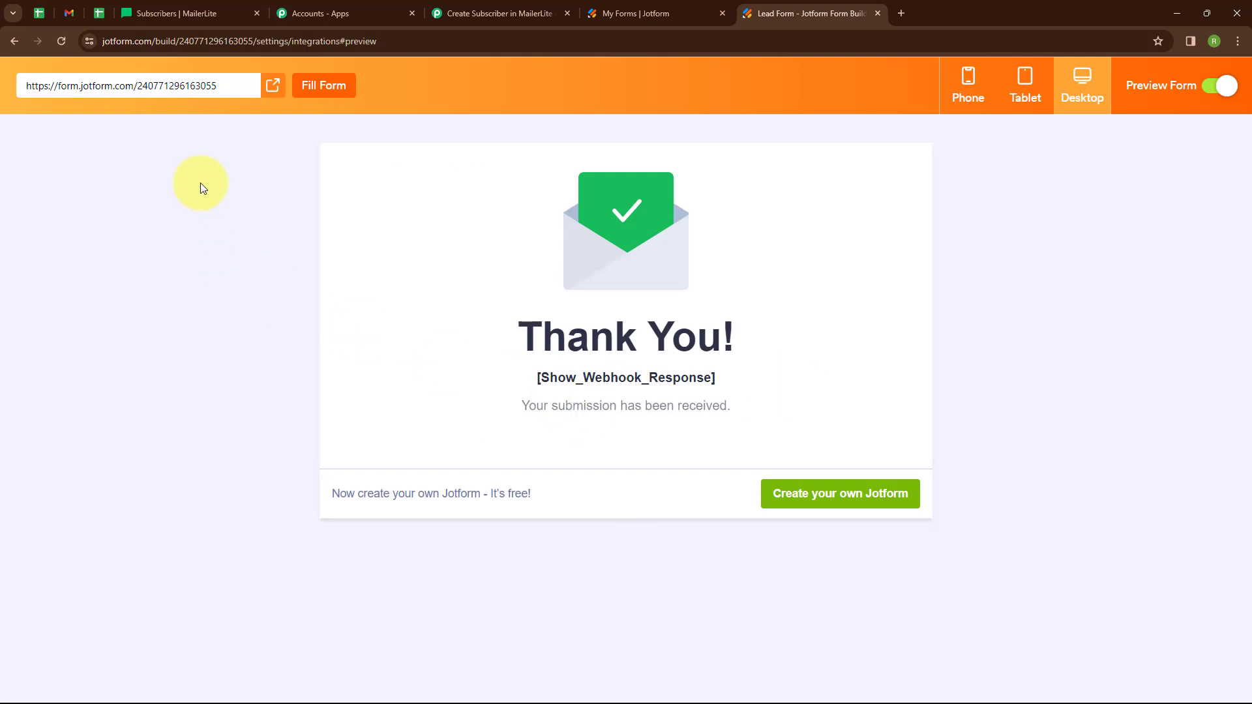
- Verify the new lead in MailerLite's subscriber list, then go back to the Pabbly workflow
{"action": "left_click", "coordinate": [196, 11]}
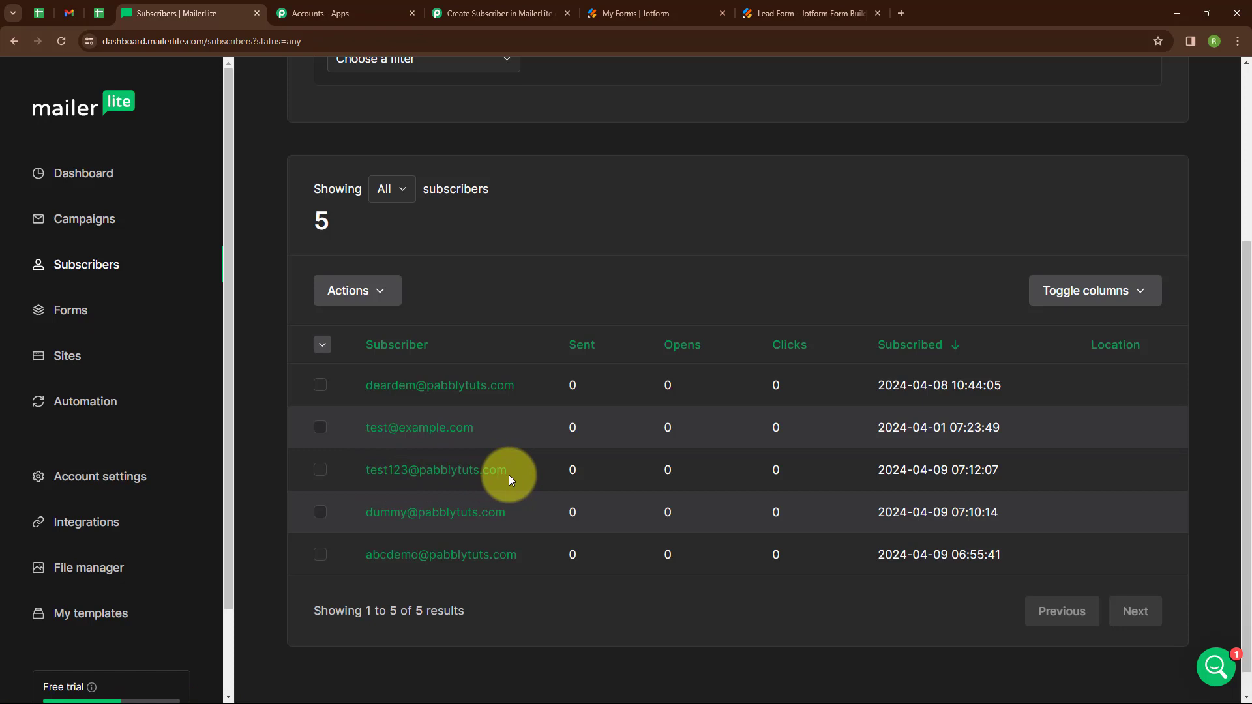
{"action": "left_click", "coordinate": [496, 13]}
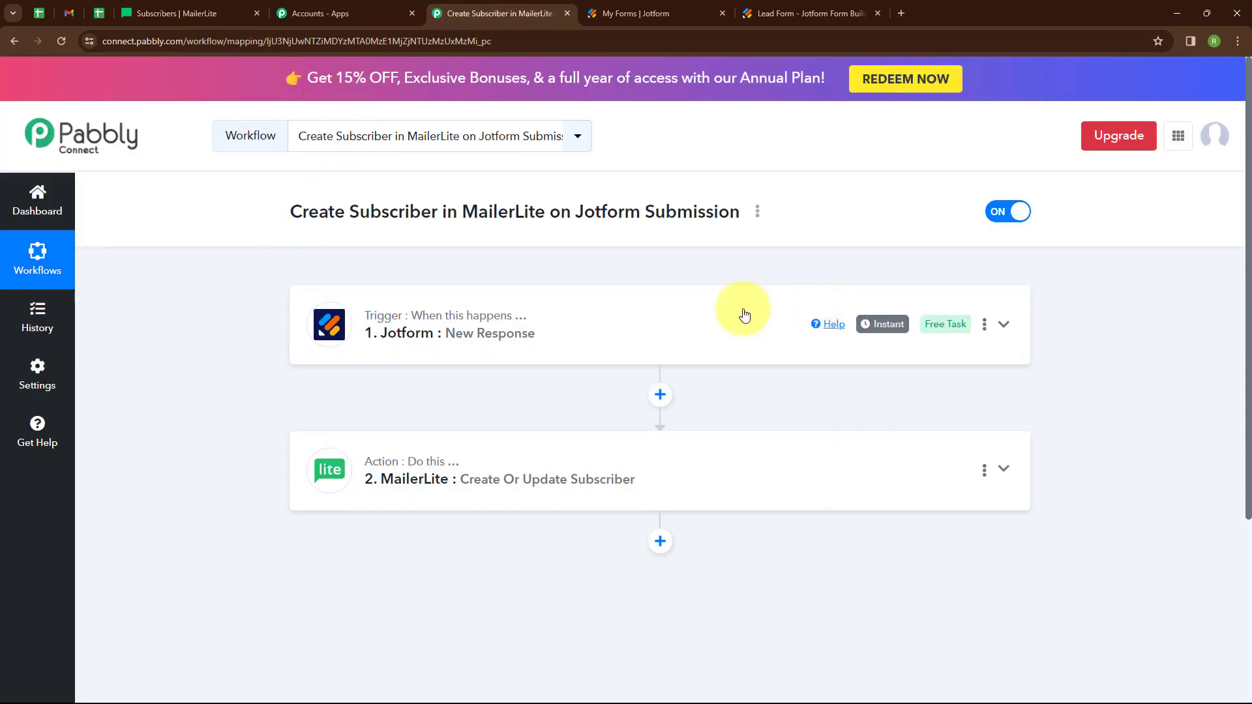